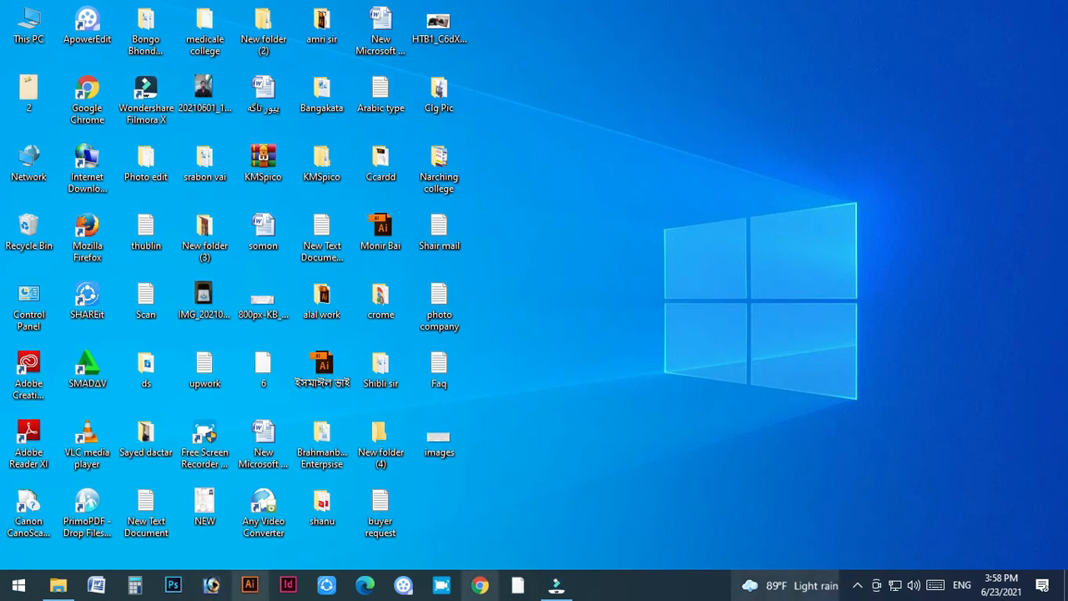
# Step: Switch to Adobe Illustrator from the desktop
pyautogui.click(857, 585)
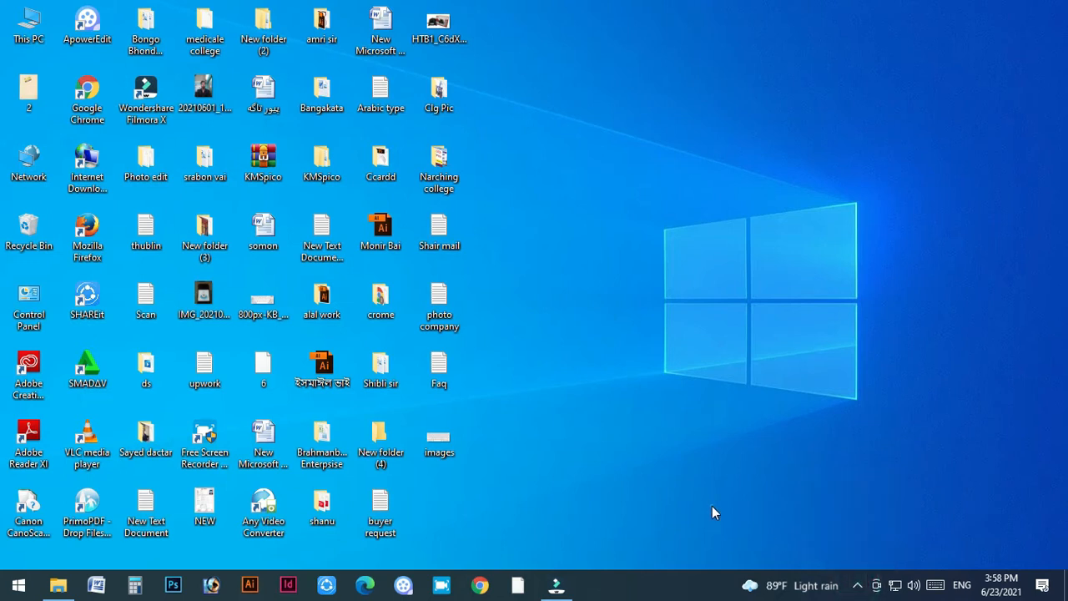
pyautogui.click(249, 584)
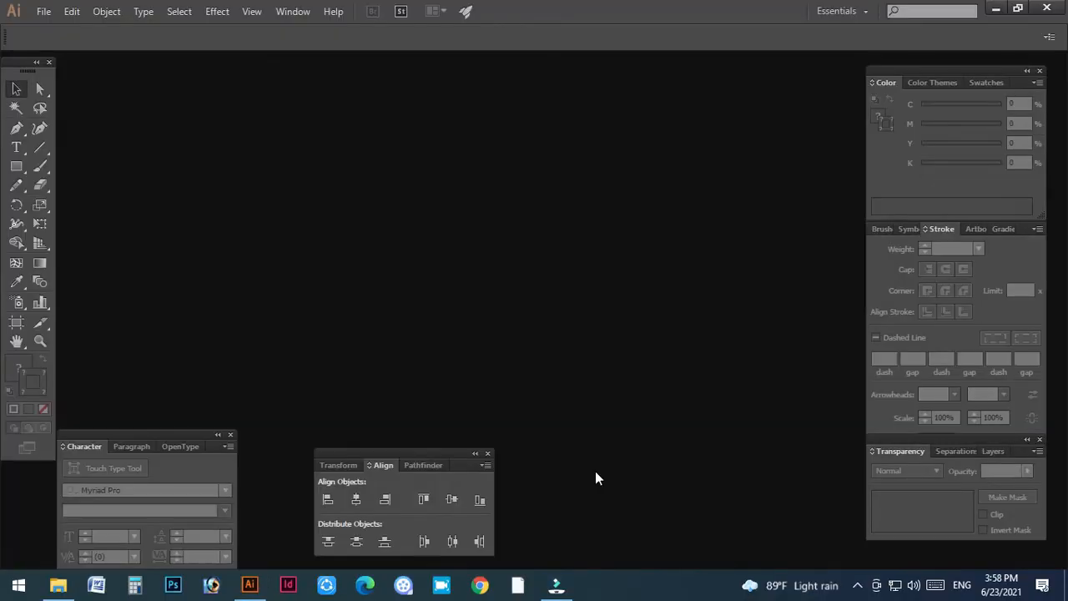
pyautogui.press('Tab')
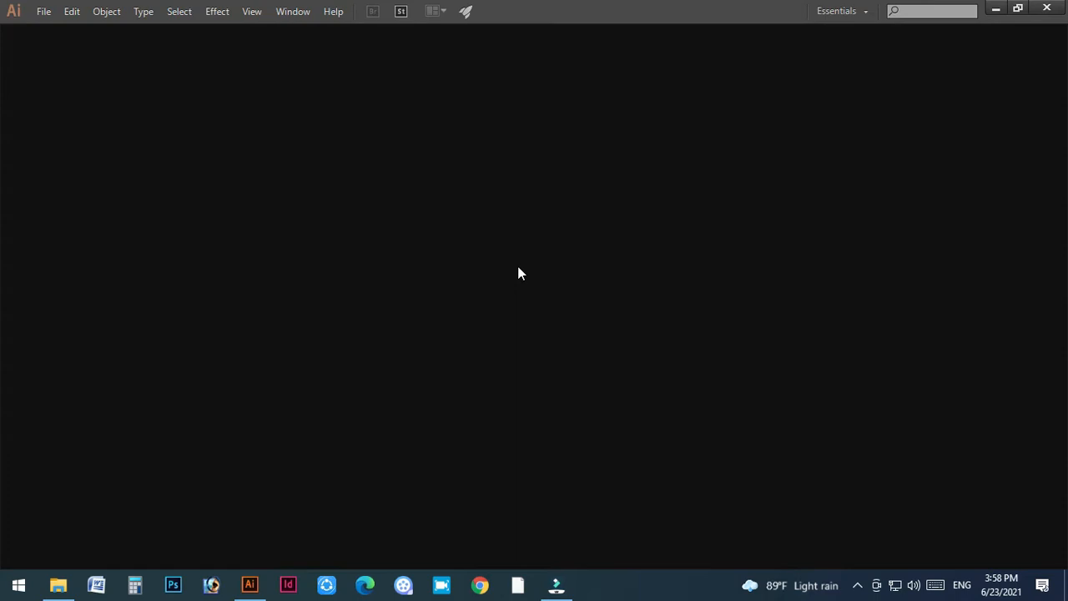
pyautogui.press('Tab')
# Step: Open the file "v card" from the "brahmanbaria digital school" folder on the All Work (E:) drive
pyautogui.hotkey('ctrl', 'o')
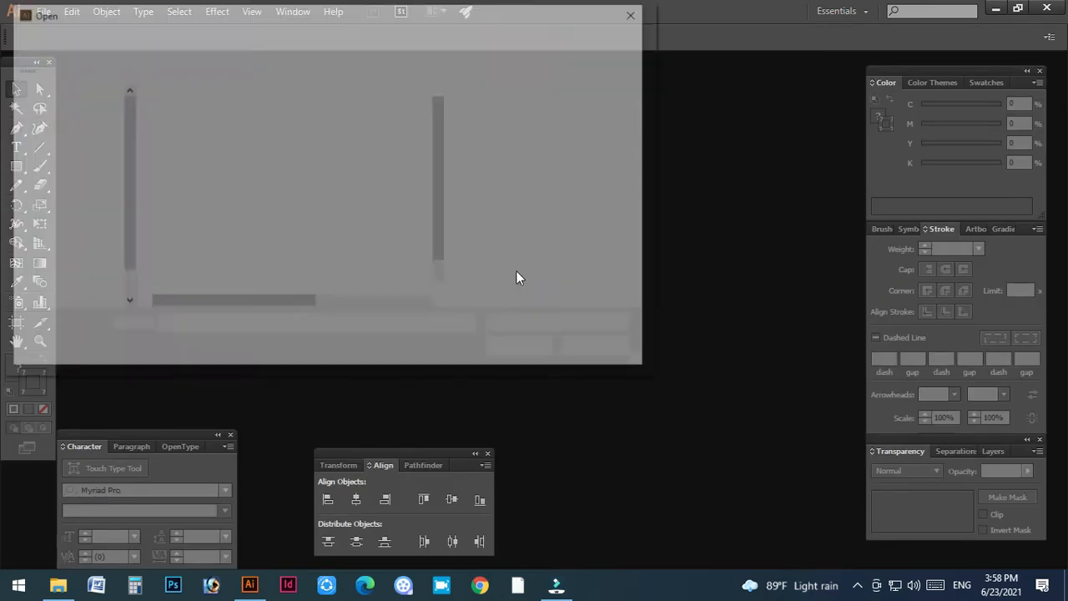
pyautogui.click(56, 283)
pyautogui.click(175, 327)
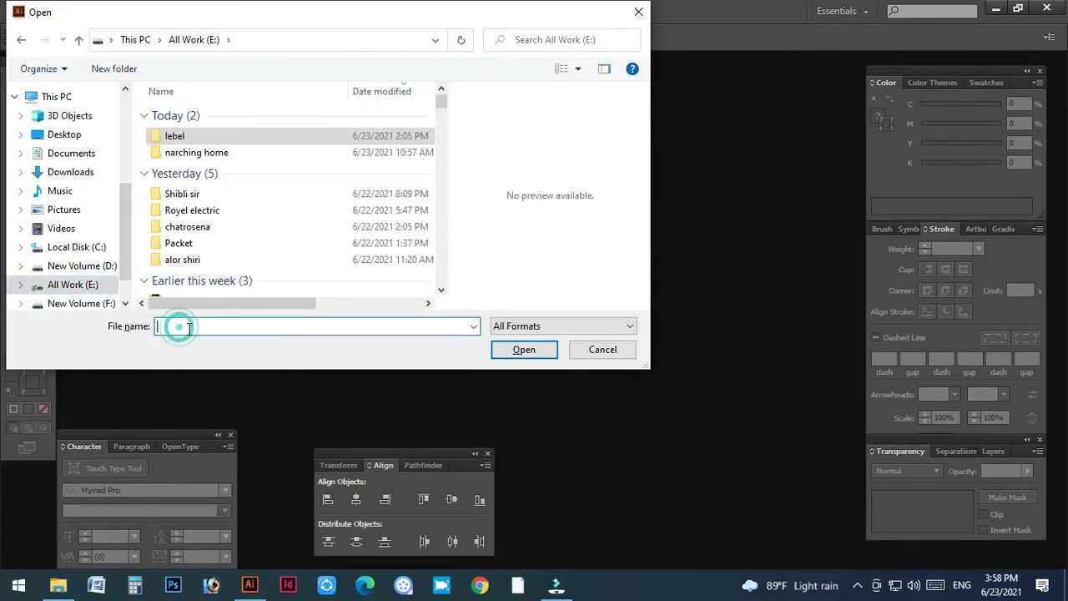
pyautogui.write('br')
pyautogui.press('Down')
pyautogui.press('Return')
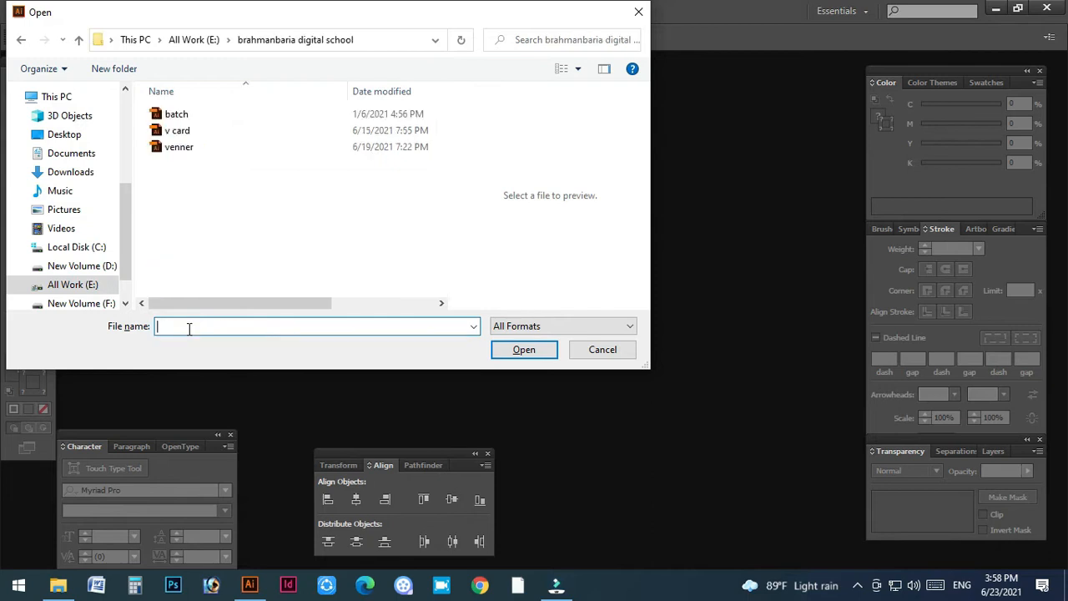
pyautogui.click(191, 146)
pyautogui.click(193, 131)
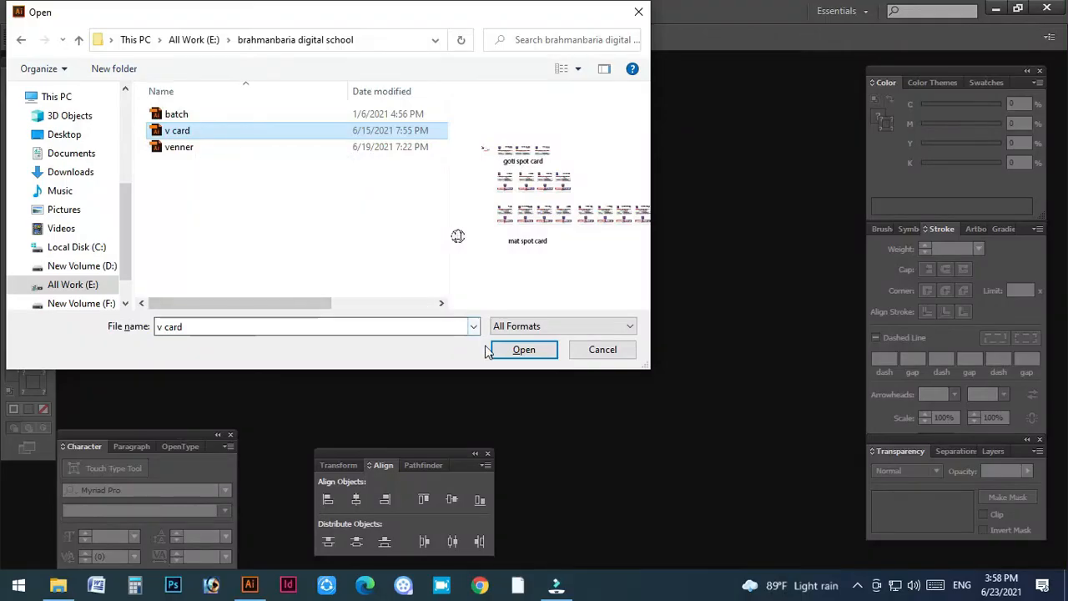
pyautogui.click(516, 350)
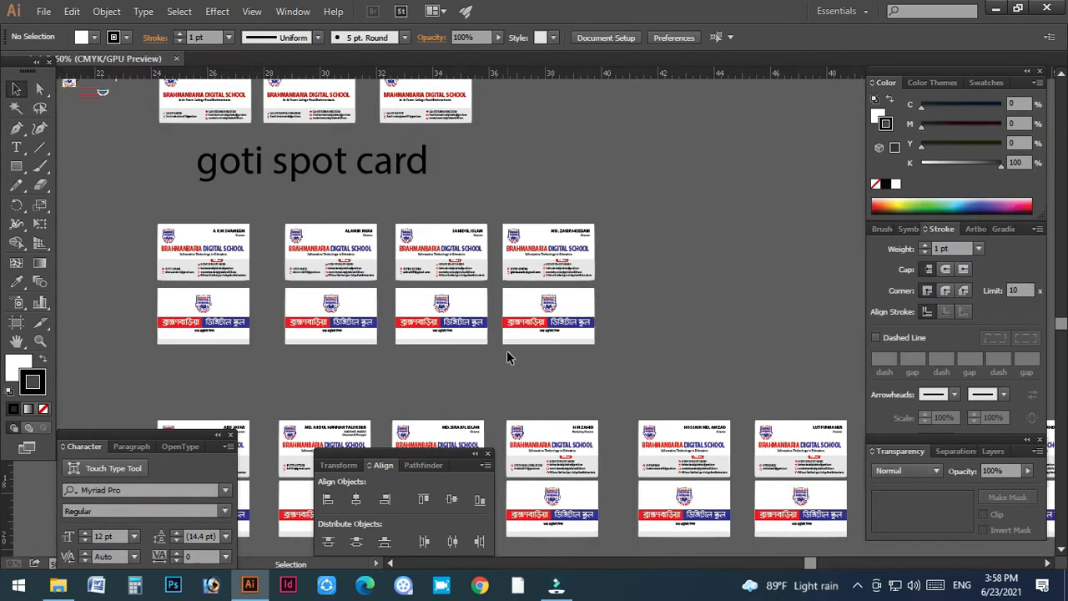
# Step: Cut the back side of the last business card in the lower row of eight cards
pyautogui.scroll(-2, 527, 317)
pyautogui.press('Tab')
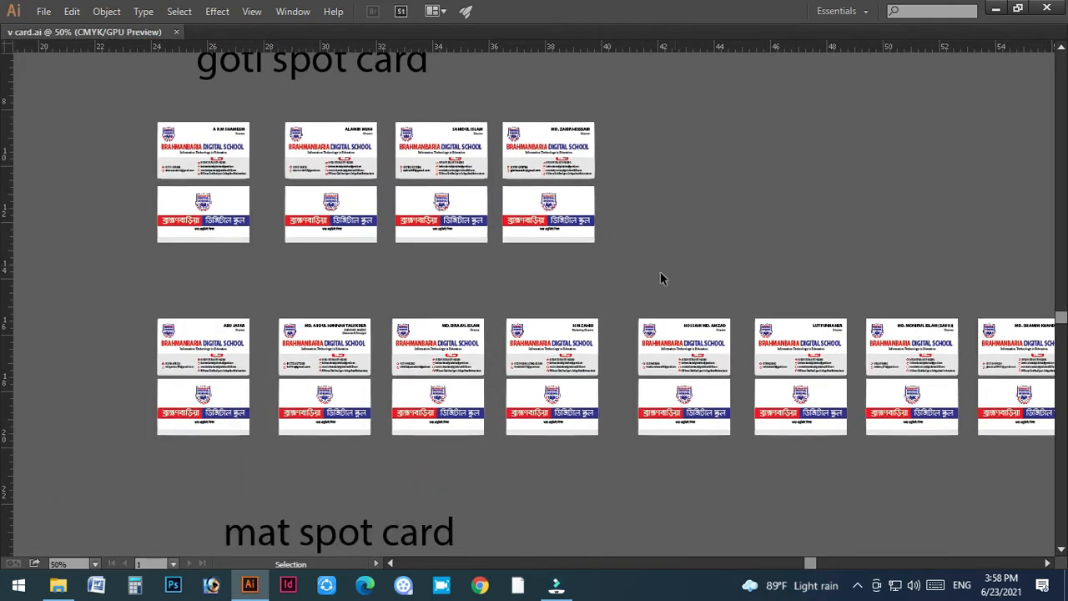
pyautogui.press('space')
pyautogui.moveTo(981, 485); pyautogui.dragTo(754, 466)
pyautogui.moveTo(862, 449); pyautogui.dragTo(739, 444)
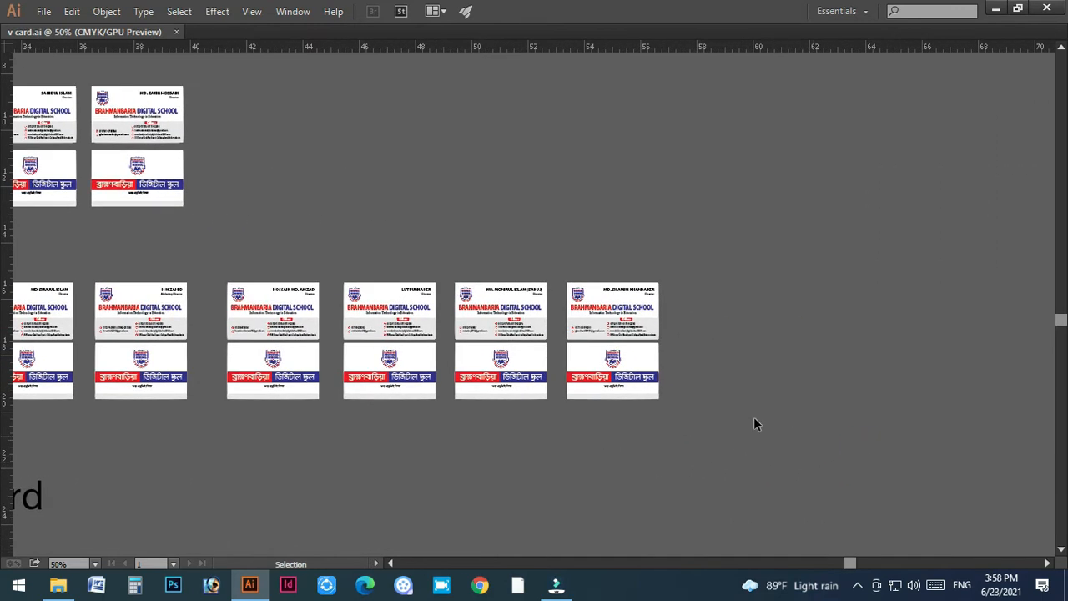
pyautogui.hotkey('ctrl', 'space')
pyautogui.moveTo(647, 353); pyautogui.dragTo(795, 496)
pyautogui.moveTo(856, 524); pyautogui.dragTo(502, 355)
pyautogui.click(931, 373)
pyautogui.press('space')
pyautogui.moveTo(278, 293); pyautogui.dragTo(654, 357)
pyautogui.moveTo(168, 248); pyautogui.dragTo(401, 294)
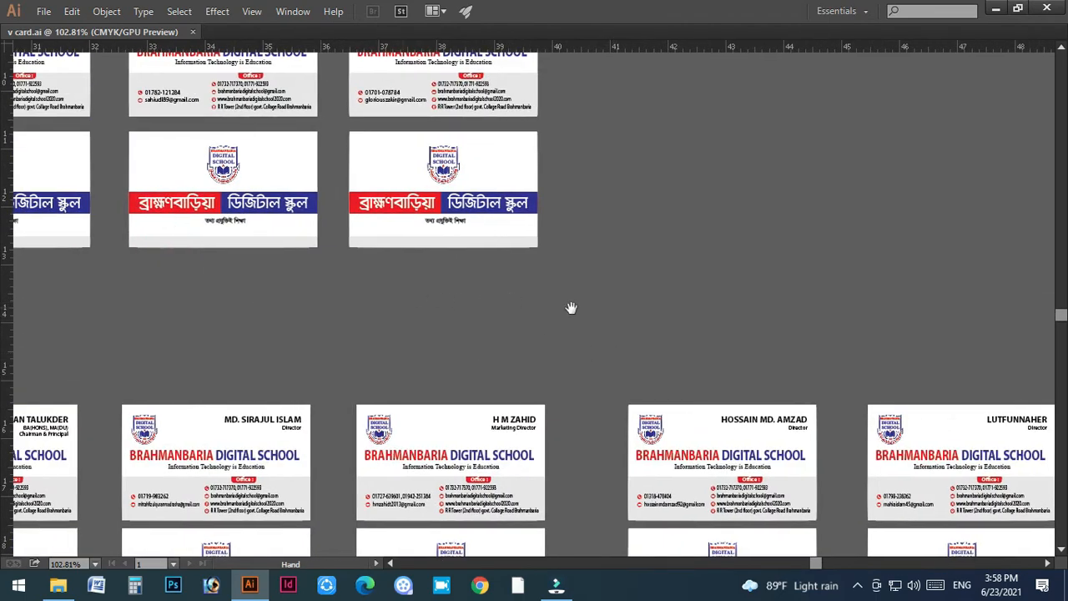
pyautogui.moveTo(649, 296); pyautogui.dragTo(198, 268)
pyautogui.moveTo(736, 289); pyautogui.dragTo(269, 178)
pyautogui.moveTo(612, 282); pyautogui.dragTo(524, 196)
pyautogui.hotkey('ctrl', 'space')
pyautogui.click(478, 332)
pyautogui.moveTo(654, 502); pyautogui.dragTo(231, 288)
pyautogui.hotkey('ctrl', 'x')
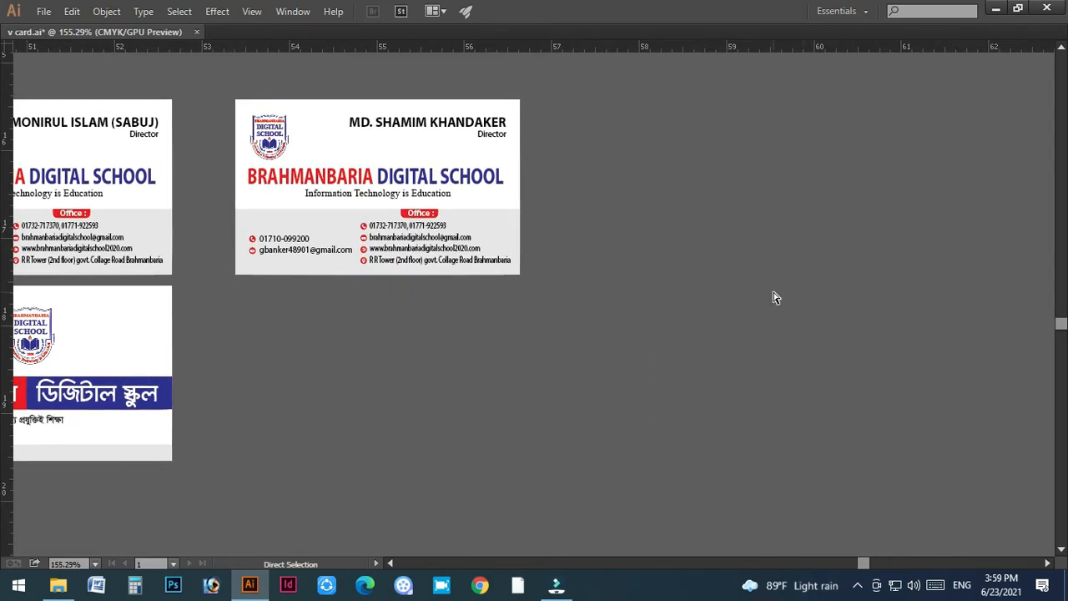
# Step: Create a new document with the default settings and paste the cut card back beside its artboard
pyautogui.hotkey('ctrl', 'n')
pyautogui.click(619, 469)
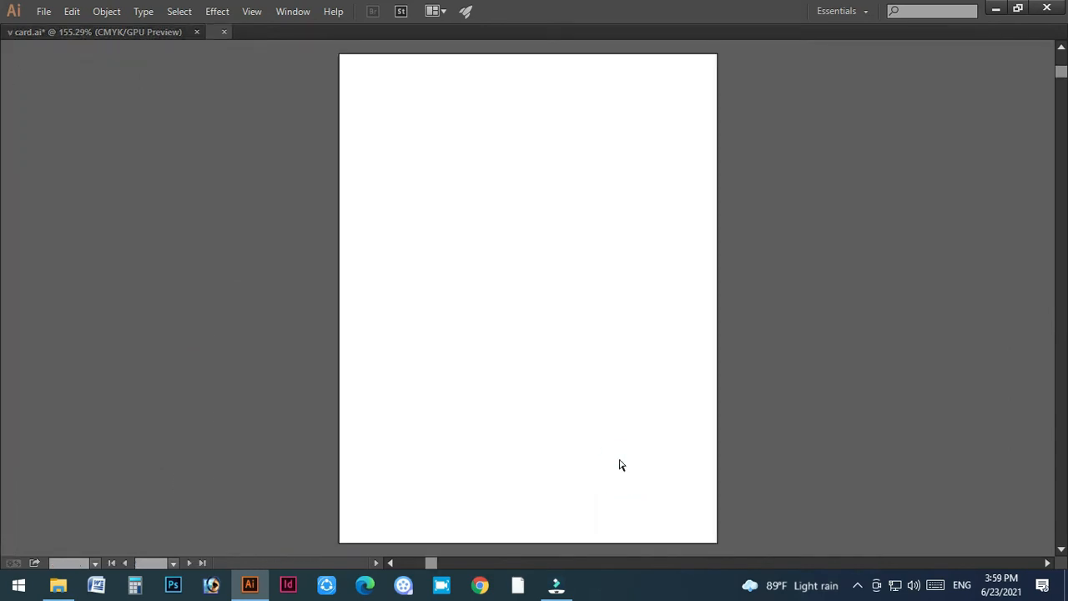
pyautogui.hotkey('ctrl', 'v')
pyautogui.click(613, 323)
pyautogui.moveTo(551, 195); pyautogui.dragTo(922, 442)
pyautogui.moveTo(804, 464); pyautogui.dragTo(230, 203)
pyautogui.moveTo(441, 291); pyautogui.dragTo(213, 164)
pyautogui.click(694, 271)
pyautogui.moveTo(642, 263)
pyautogui.mouseDown()
pyautogui.moveTo(720, 278)
pyautogui.moveTo(656, 269)
pyautogui.mouseUp()
# Step: Show the rulers and set their units to inches
pyautogui.hotkey('ctrl', 'r')
pyautogui.rightClick(656, 45)
pyautogui.click(676, 88)
# Step: Create a 16 in wide by 3 in high rectangle on the empty canvas beside the pasted card
pyautogui.press('Tab')
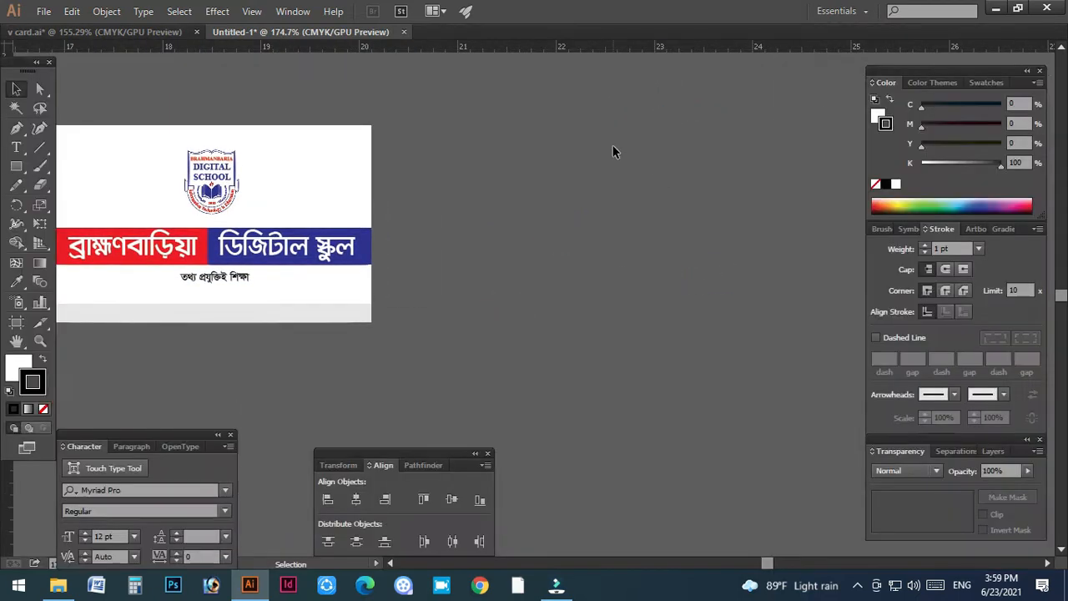
pyautogui.click(17, 166)
pyautogui.press('Tab')
pyautogui.press('space')
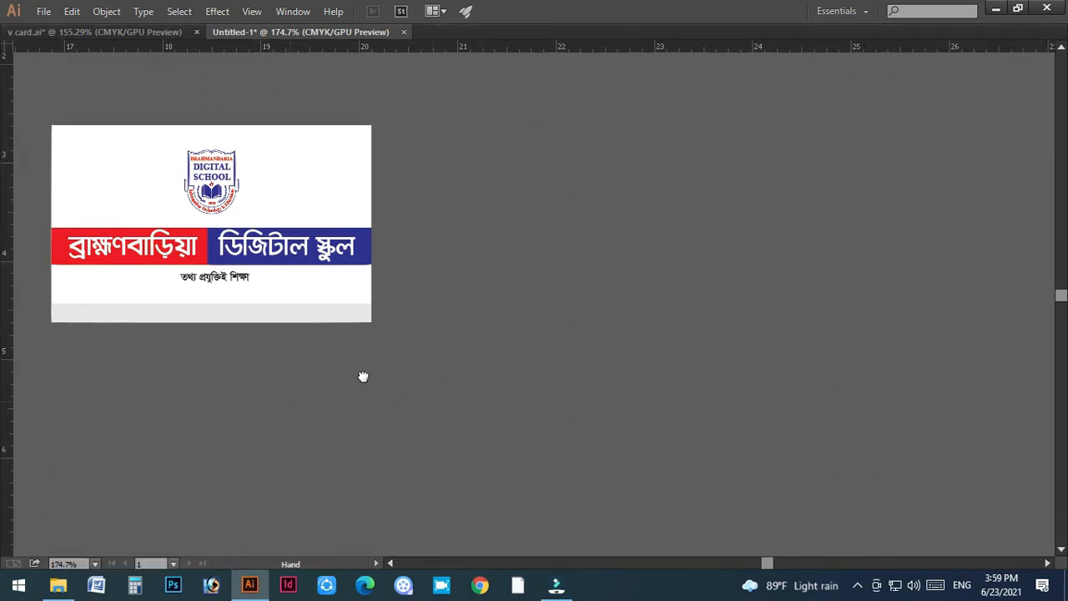
pyautogui.moveTo(290, 402); pyautogui.dragTo(464, 325)
pyautogui.click(433, 370)
pyautogui.write('16')
pyautogui.press('Tab')
pyautogui.write('3')
pyautogui.press('Return')
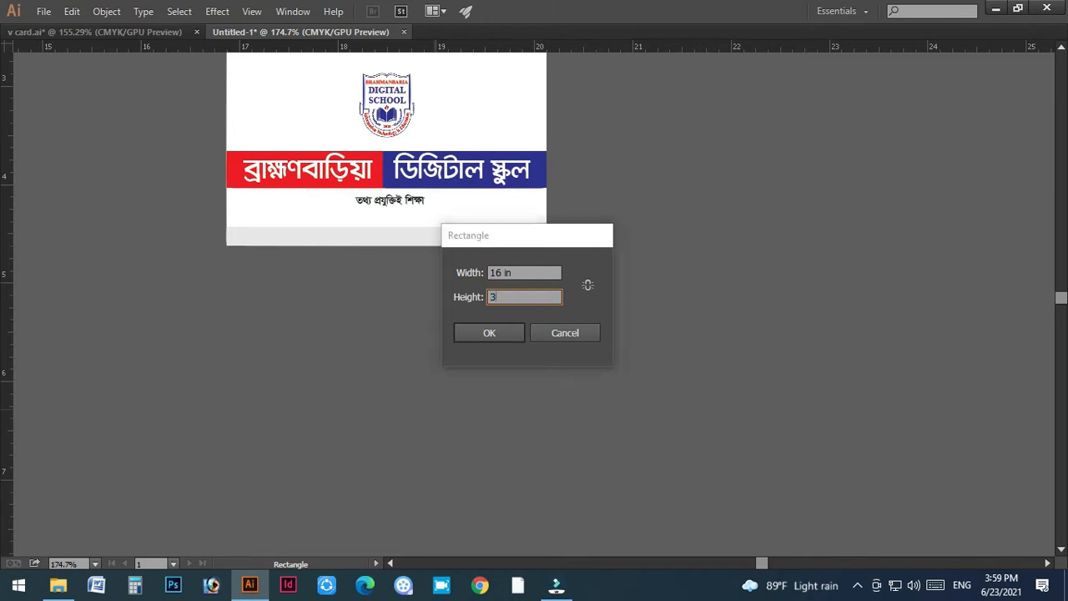
# Step: Remove the black stroke from the wide white rectangle
pyautogui.click(16, 89)
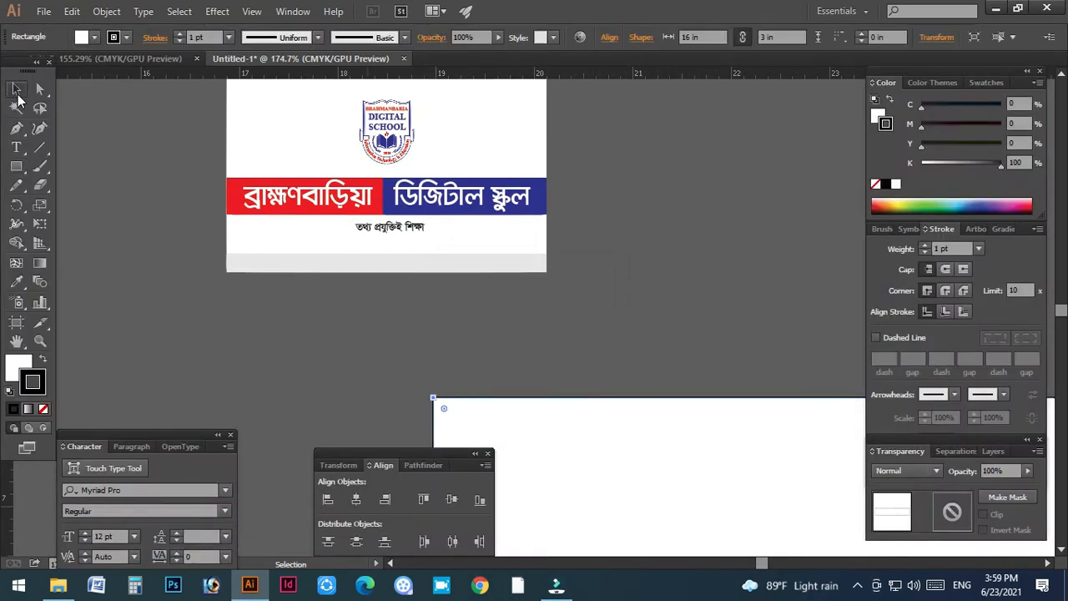
pyautogui.hotkey('ctrl', '-')
pyautogui.hotkey('ctrl', '-')
pyautogui.hotkey('ctrl', '-')
pyautogui.hotkey('ctrl', '-')
pyautogui.press('Tab')
pyautogui.press('space')
pyautogui.moveTo(565, 310); pyautogui.dragTo(256, 241)
pyautogui.moveTo(391, 273); pyautogui.dragTo(534, 217)
pyautogui.click(444, 201)
pyautogui.press('Tab')
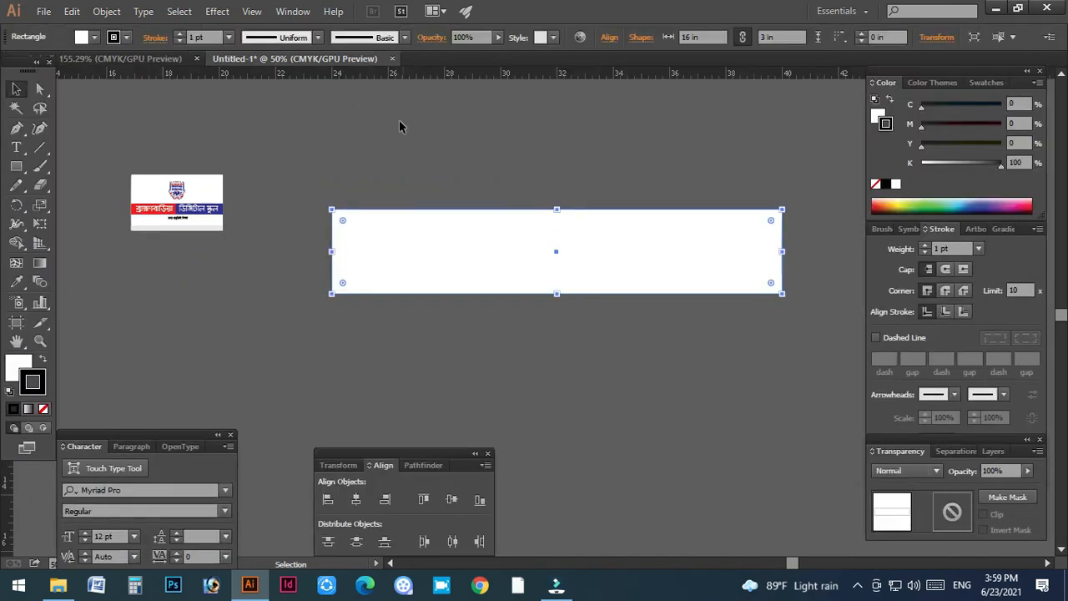
pyautogui.click(874, 184)
pyautogui.press('Tab')
pyautogui.click(482, 127)
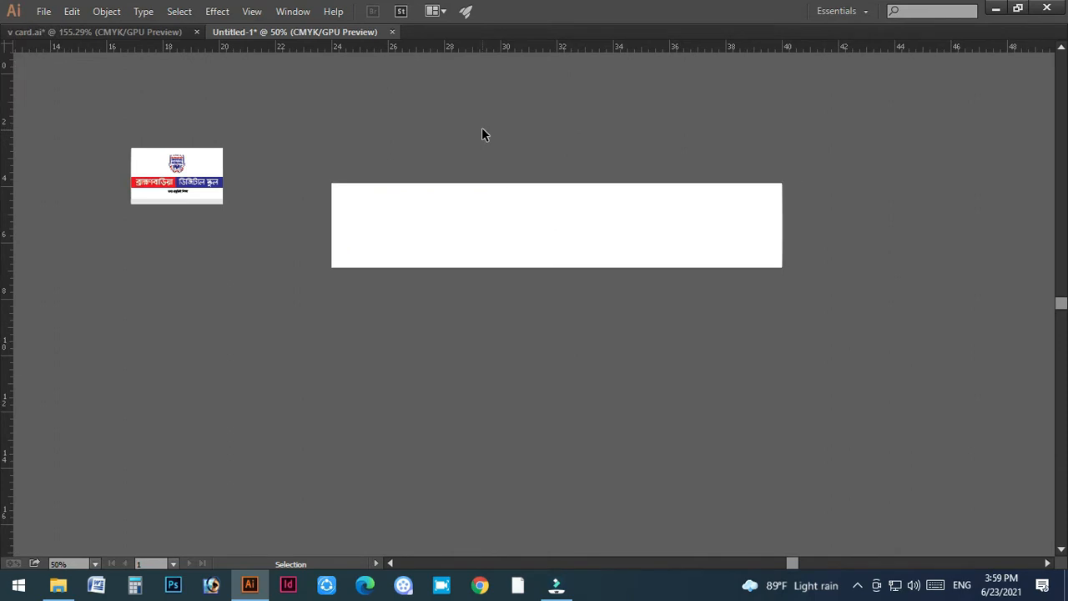
# Step: Move the pasted card closer to the left end of the wide rectangle
pyautogui.moveTo(86, 125); pyautogui.dragTo(225, 259)
pyautogui.click(232, 265)
pyautogui.moveTo(85, 125); pyautogui.dragTo(229, 226)
pyautogui.moveTo(196, 172); pyautogui.dragTo(272, 226)
pyautogui.scroll(3, 300, 213)
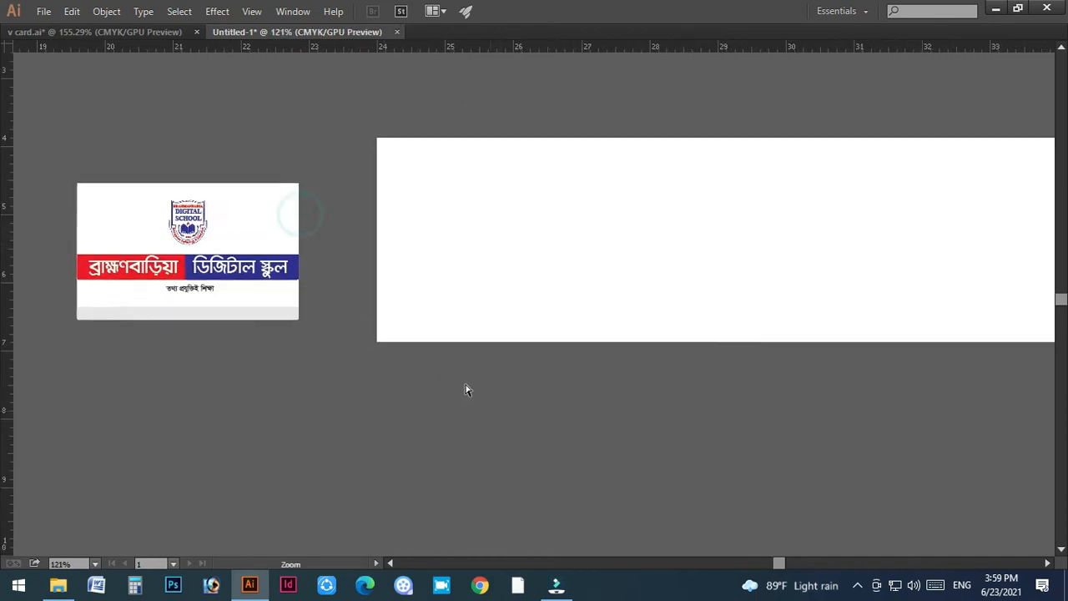
# Step: Ungroup the pasted card and move its school logo out above the card
pyautogui.rightClick(286, 117)
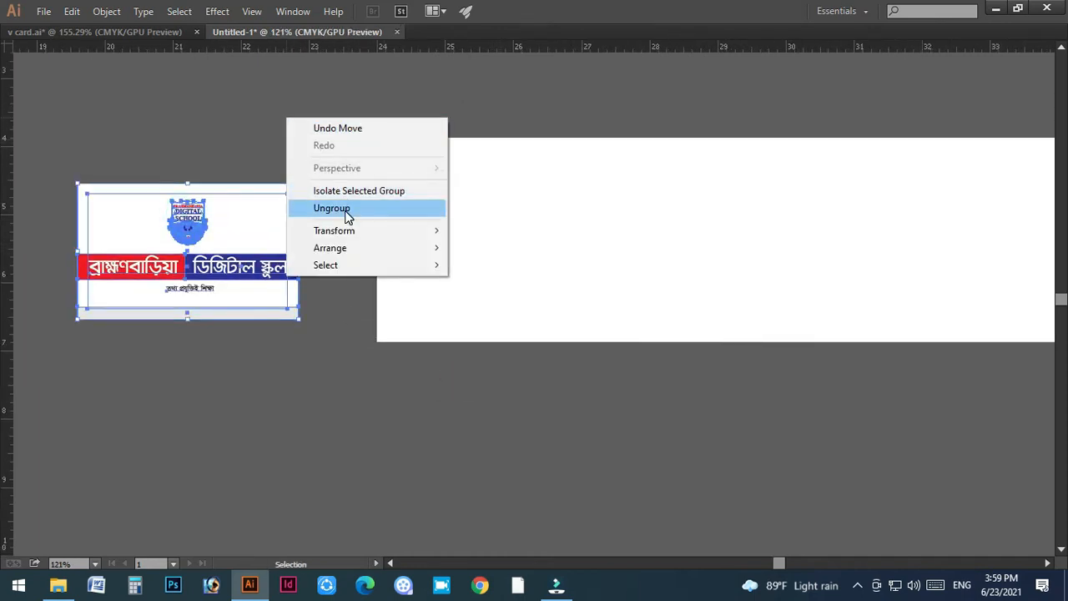
pyautogui.click(347, 210)
pyautogui.click(236, 135)
pyautogui.moveTo(201, 222); pyautogui.dragTo(213, 142)
# Step: Try an Offset Path of -17 mm on the wide rectangle
pyautogui.click(533, 220)
pyautogui.press('a')
pyautogui.click(531, 222)
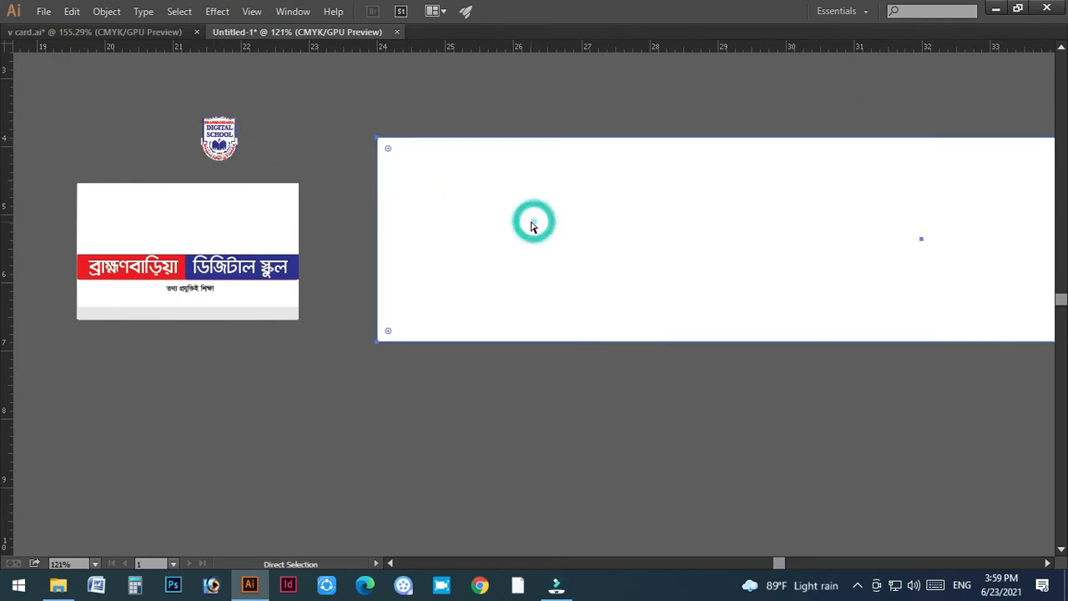
pyautogui.hotkey('alt', 'o')
pyautogui.write('po-')
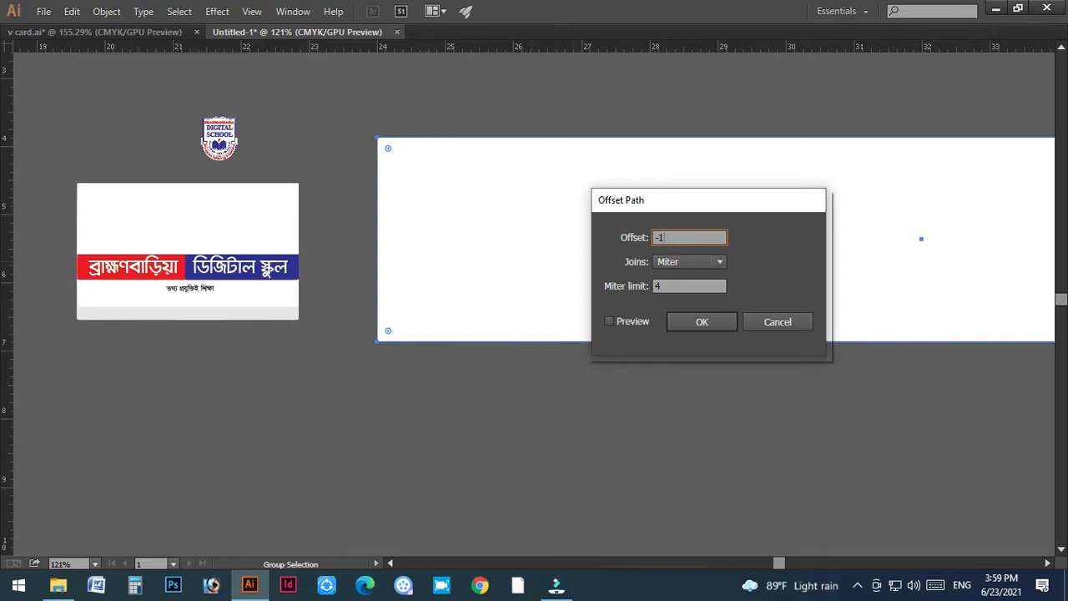
pyautogui.write('17mm')
pyautogui.press('Return')
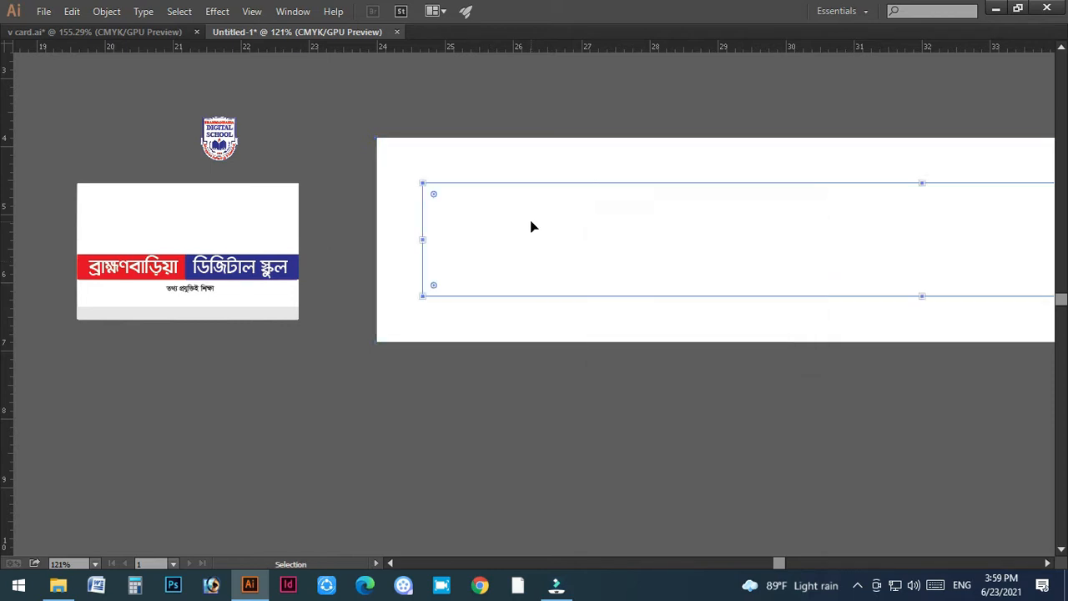
pyautogui.hotkey('ctrl', 'z')
# Step: Try an Offset Path of -10 on the wide rectangle
pyautogui.press('a')
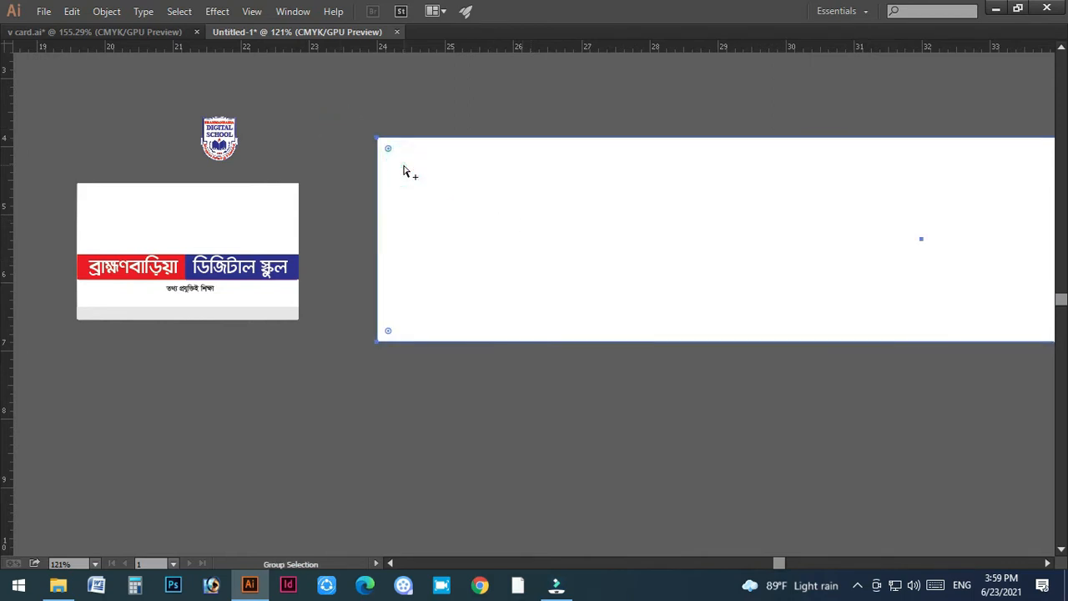
pyautogui.hotkey('alt', 'o')
pyautogui.write('po-')
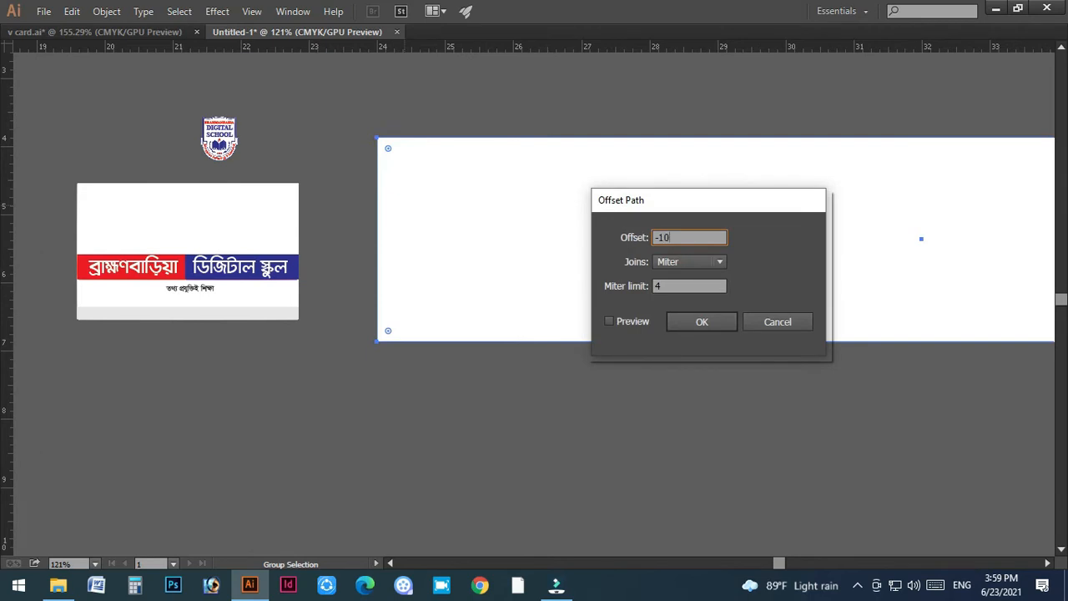
pyautogui.press('Return')
pyautogui.press('v')
pyautogui.hotkey('ctrl', 'z')
# Step: Offset the wide rectangle's path by -4 mm to make an inner margin rectangle
pyautogui.click(359, 113)
pyautogui.press('a')
pyautogui.click(395, 171)
pyautogui.hotkey('alt', 'o')
pyautogui.write('po-')
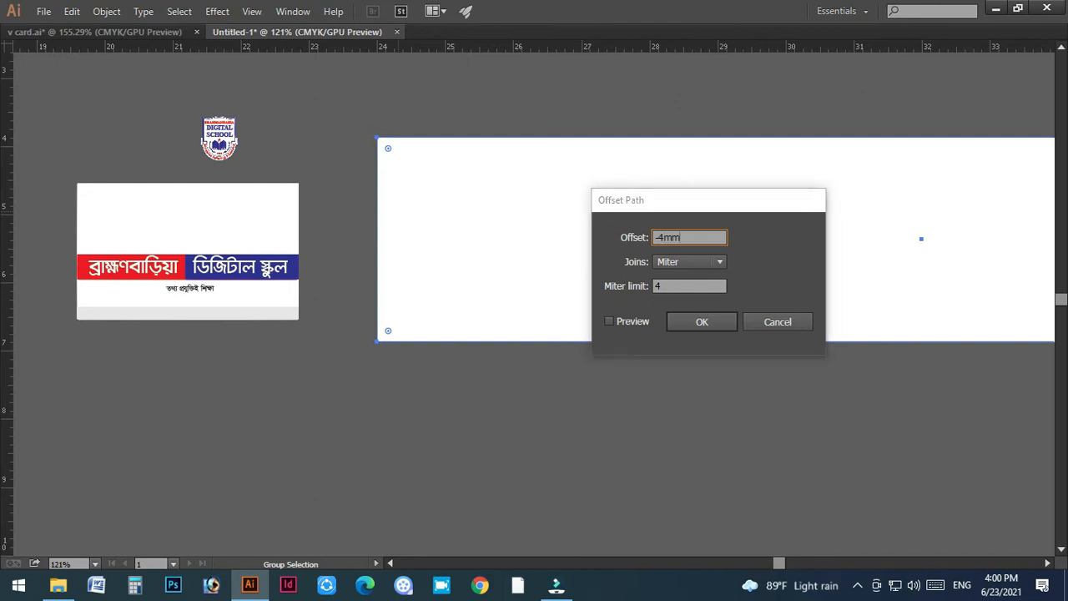
pyautogui.press('Return')
pyautogui.moveTo(659, 419); pyautogui.dragTo(394, 428)
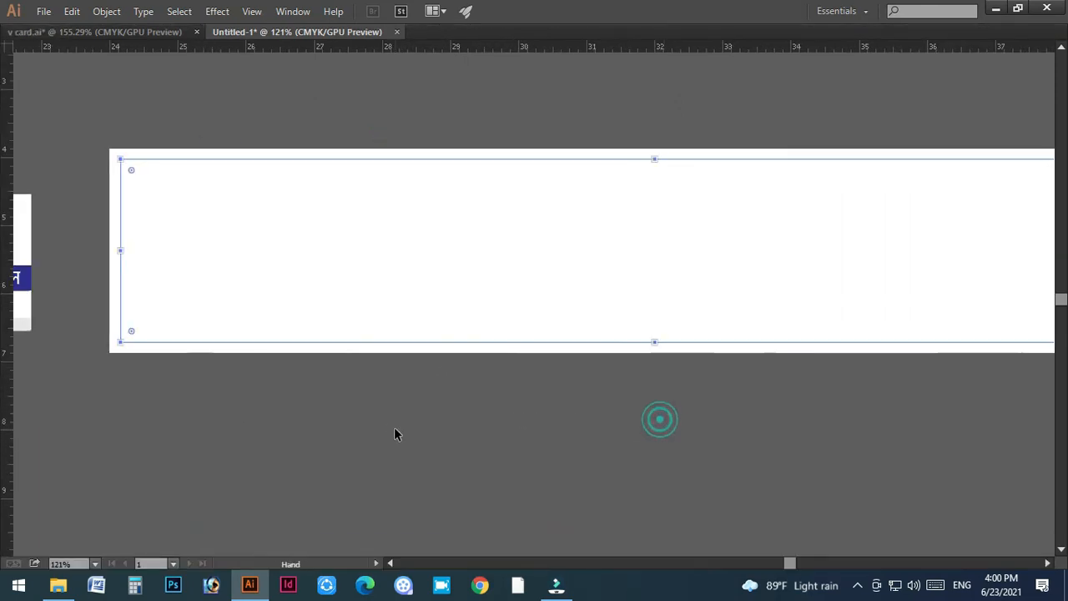
pyautogui.press('v')
pyautogui.click(439, 448)
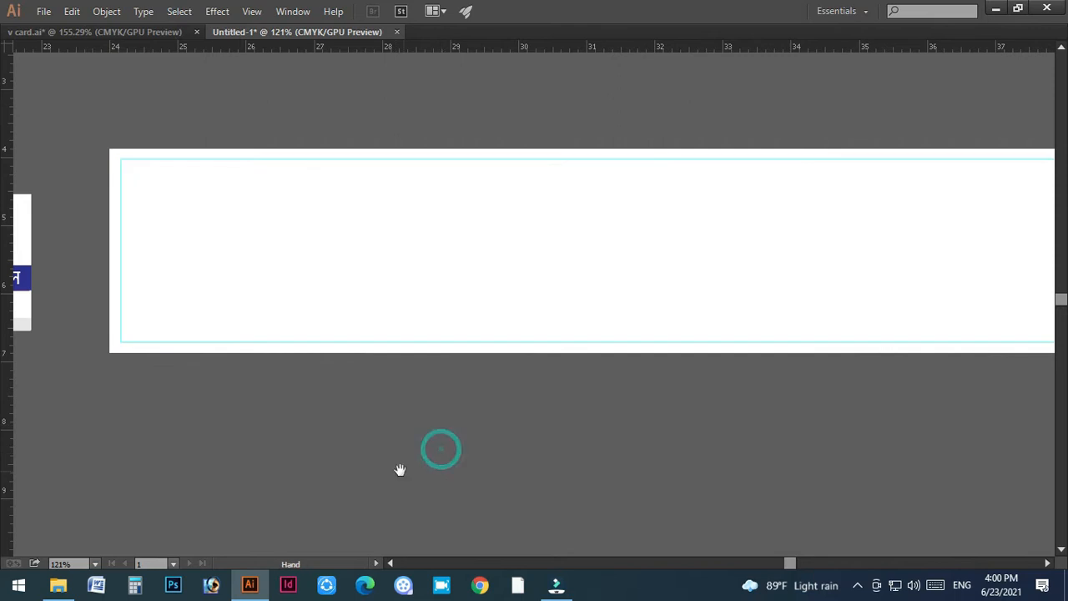
pyautogui.moveTo(400, 471); pyautogui.dragTo(520, 487)
# Step: Remove the inner margin rectangle's fill and convert it into guides
pyautogui.click(541, 278)
pyautogui.press('Tab')
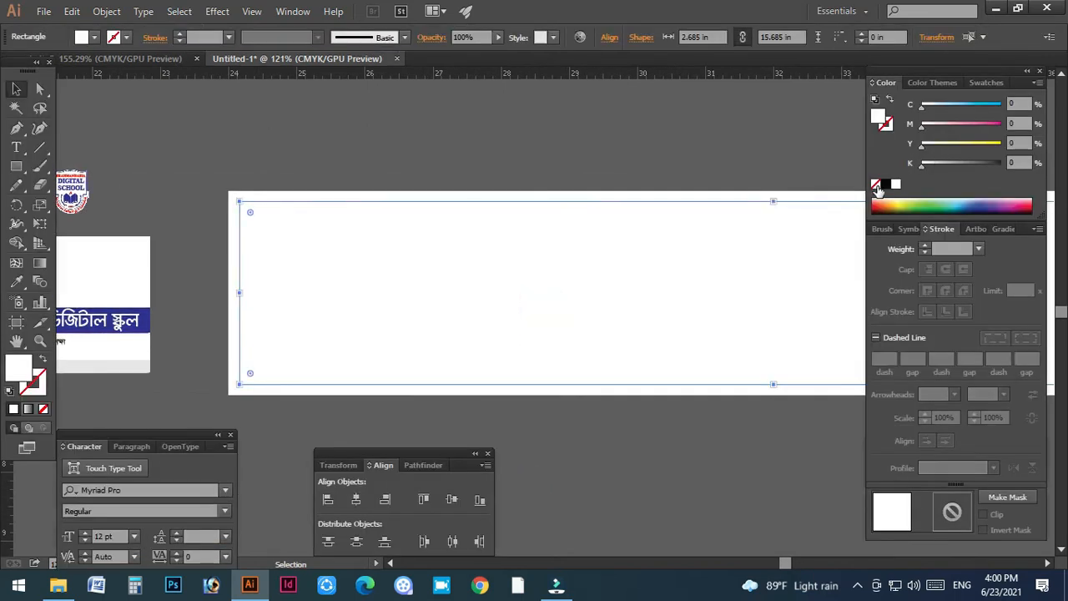
pyautogui.click(876, 187)
pyautogui.press('Tab')
pyautogui.hotkey('ctrl', '5')
pyautogui.click(489, 131)
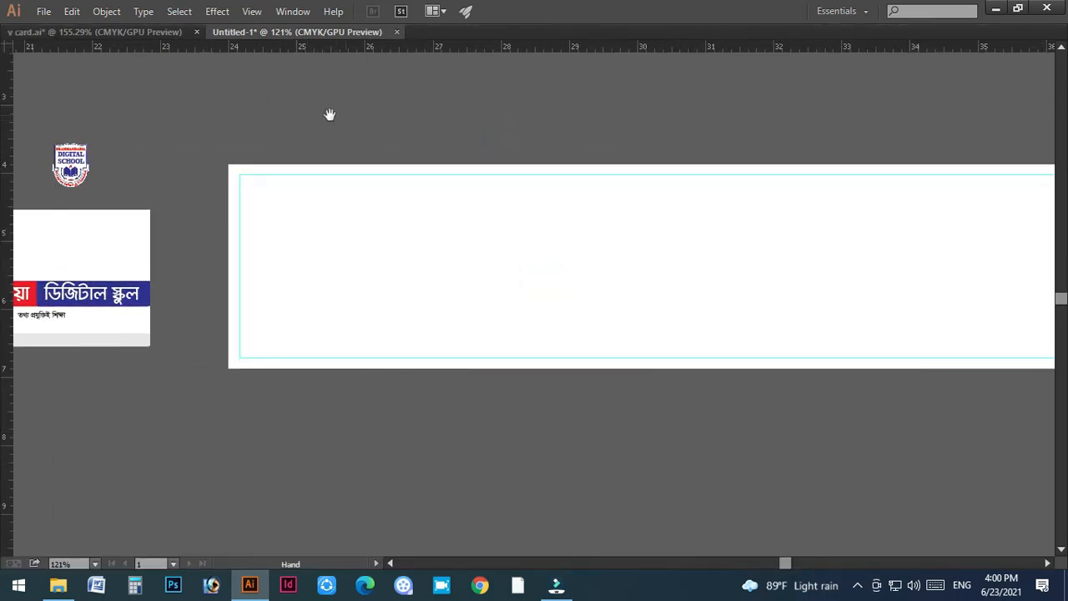
# Step: Place the school logo at the left end of the white rectangle, enlarged to about 2.5 in high within the margin guides
pyautogui.moveTo(163, 115); pyautogui.dragTo(269, 114)
pyautogui.moveTo(187, 177); pyautogui.dragTo(510, 357)
pyautogui.click(517, 438)
pyautogui.press('a')
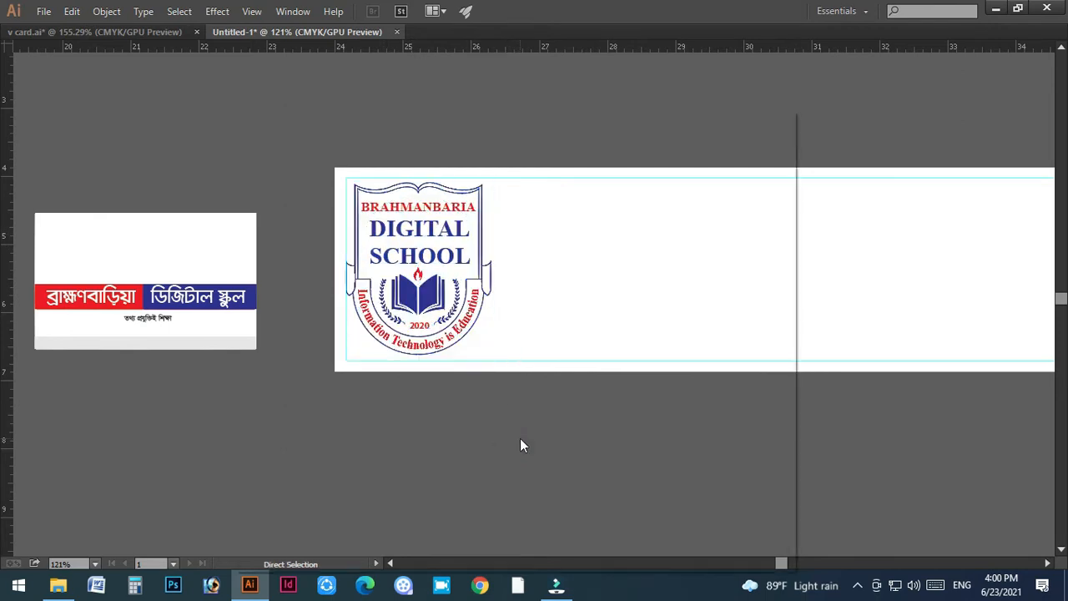
pyautogui.hotkey('ctrl', 'k')
pyautogui.click(655, 524)
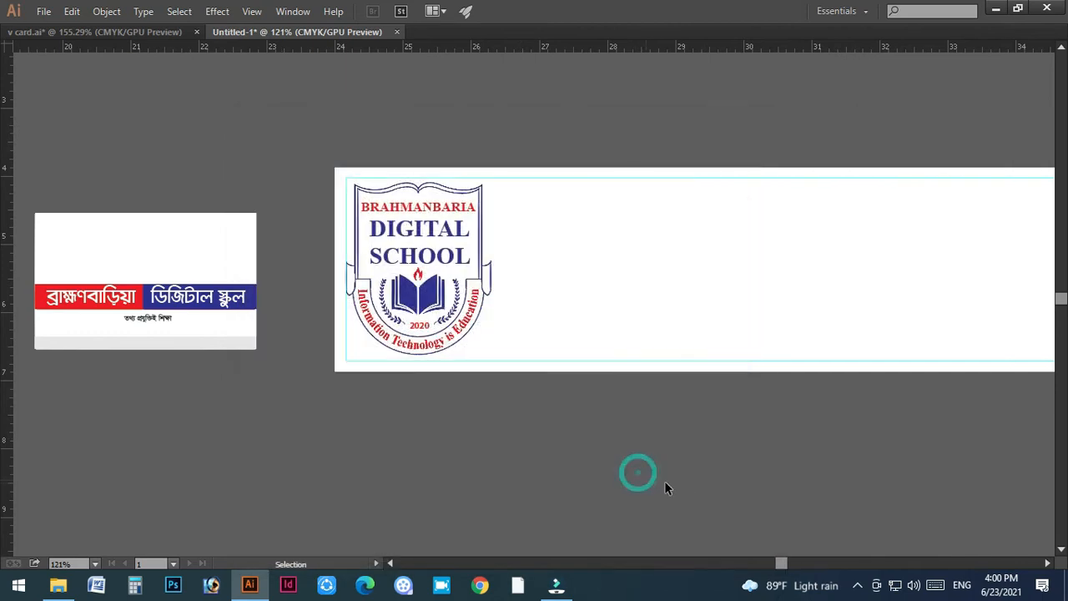
pyautogui.moveTo(364, 453); pyautogui.dragTo(493, 450)
pyautogui.moveTo(748, 422); pyautogui.dragTo(508, 431)
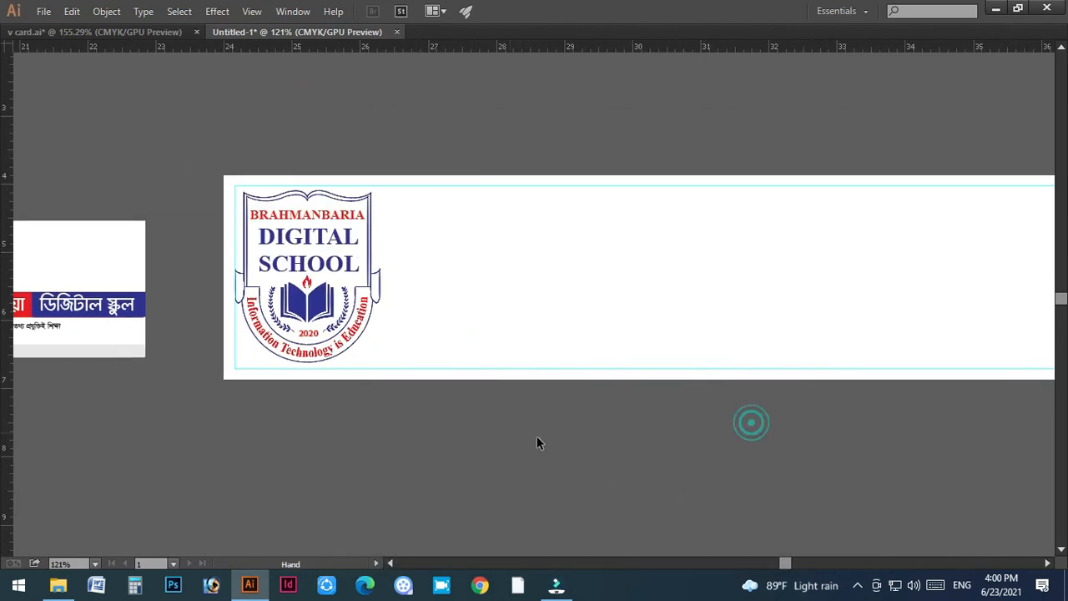
pyautogui.moveTo(300, 450); pyautogui.dragTo(388, 456)
pyautogui.press('v')
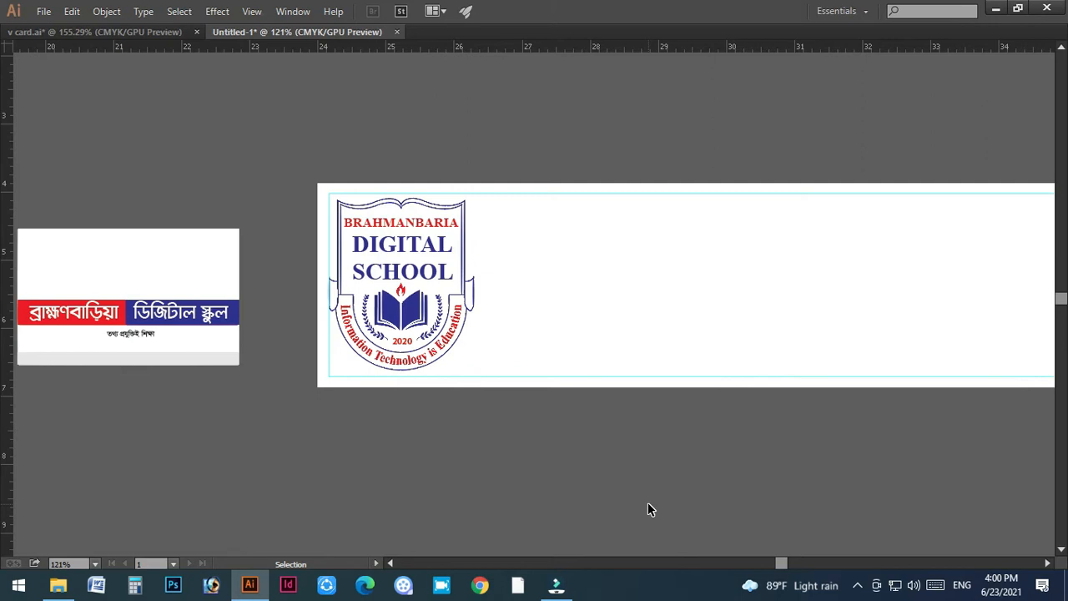
# Step: Move the red and blue Bengali school name banner off the business card onto the white rectangle, beside the logo
pyautogui.moveTo(238, 455); pyautogui.dragTo(492, 437)
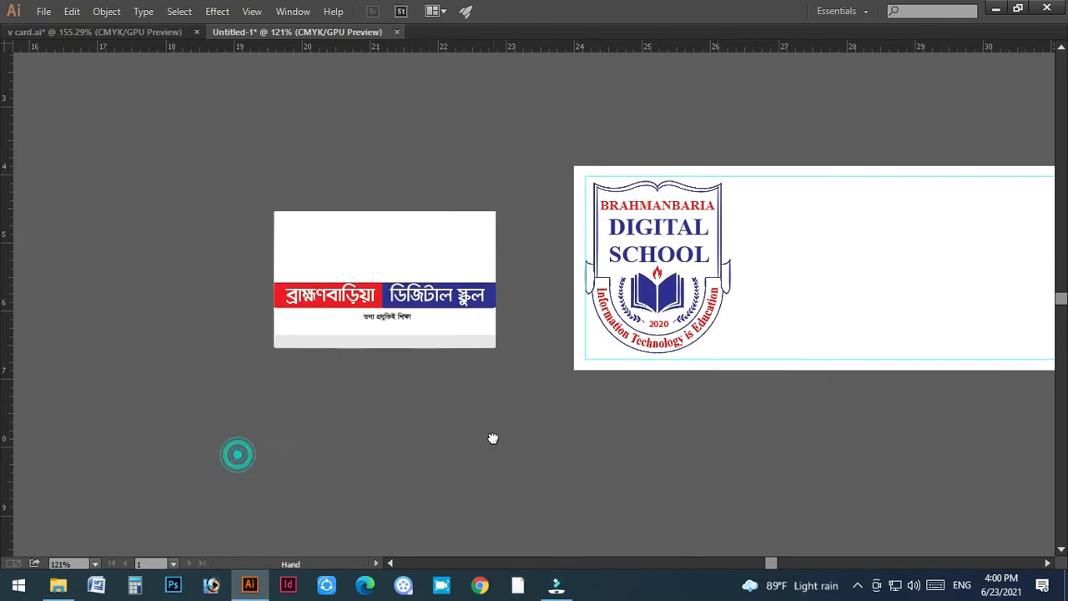
pyautogui.moveTo(626, 421); pyautogui.dragTo(526, 429)
pyautogui.click(284, 298)
pyautogui.moveTo(307, 309); pyautogui.dragTo(747, 424)
pyautogui.moveTo(840, 449); pyautogui.dragTo(519, 431)
pyautogui.moveTo(452, 405); pyautogui.dragTo(496, 278)
pyautogui.moveTo(600, 304); pyautogui.dragTo(468, 293)
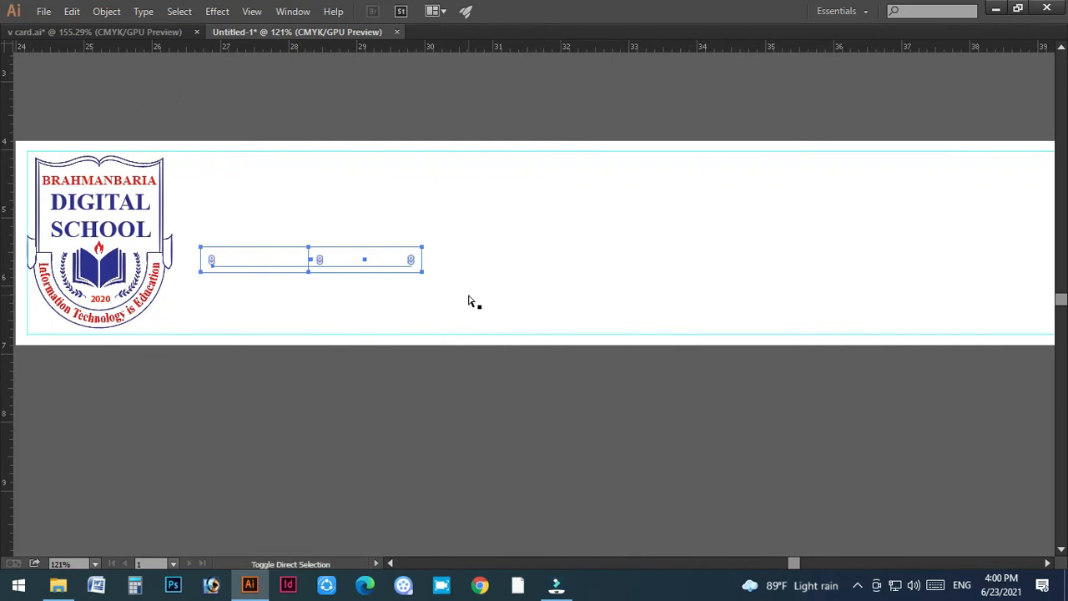
# Step: Enlarge the school name banner to about 9.7 in wide, keeping it to the right of the logo
pyautogui.moveTo(422, 263); pyautogui.dragTo(863, 267)
pyautogui.moveTo(811, 429); pyautogui.dragTo(618, 403)
pyautogui.hotkey('ctrl', '-')
pyautogui.hotkey('ctrl', '-')
pyautogui.moveTo(230, 158); pyautogui.dragTo(337, 344)
pyautogui.moveTo(364, 380); pyautogui.dragTo(363, 357)
pyautogui.hotkey('ctrl', '-')
pyautogui.hotkey('ctrl', '-')
pyautogui.moveTo(661, 340); pyautogui.dragTo(482, 323)
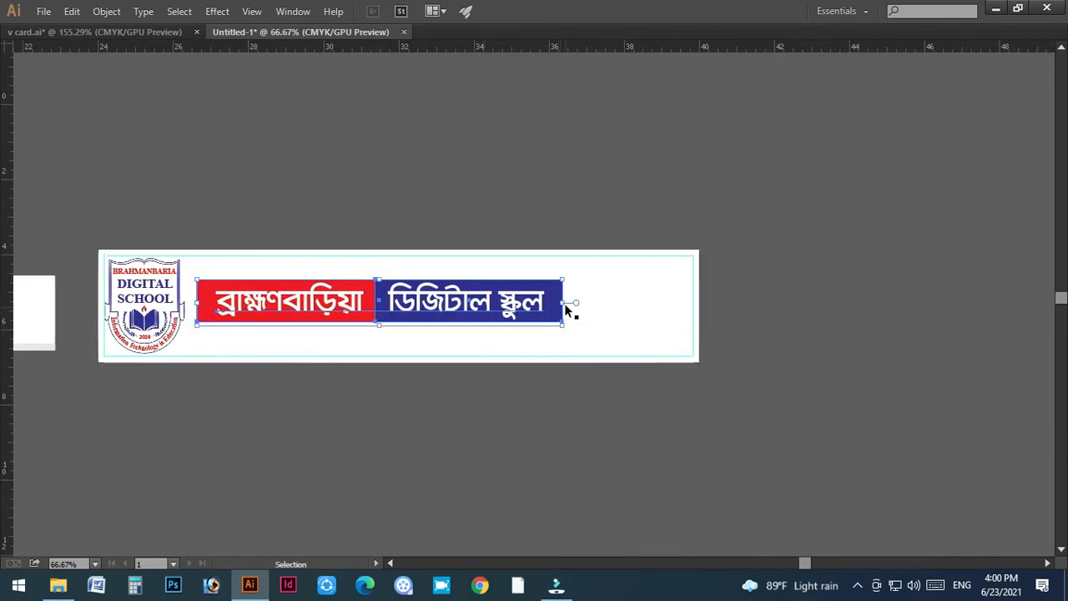
# Step: Stretch the school name banner until its blue end meets the white rectangle's right edge
pyautogui.moveTo(576, 302); pyautogui.dragTo(698, 308)
pyautogui.press('z')
pyautogui.moveTo(675, 245); pyautogui.dragTo(893, 460)
pyautogui.press('v')
pyautogui.moveTo(739, 401); pyautogui.dragTo(744, 401)
pyautogui.click(900, 394)
pyautogui.hotkey('ctrl', '-')
pyautogui.hotkey('ctrl', '-')
pyautogui.hotkey('ctrl', '-')
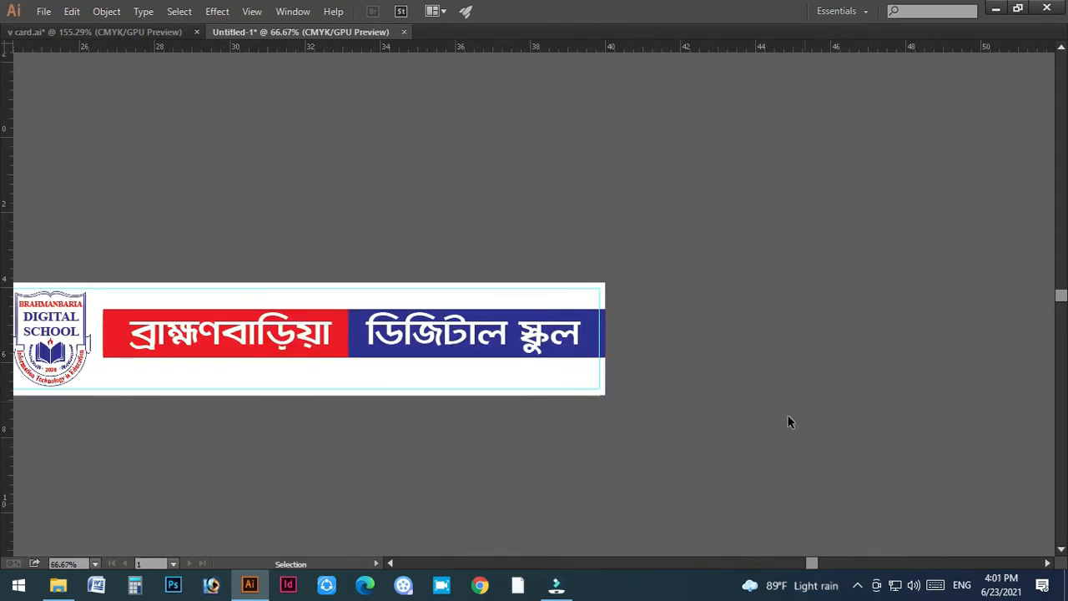
# Step: Shrink the school logo to about 2.1 in high, keeping it in the upper-left corner of the margin guides
pyautogui.scroll(-1, 812, 399)
pyautogui.moveTo(338, 384); pyautogui.dragTo(632, 421)
pyautogui.click(567, 340)
pyautogui.hotkey('ctrl', 'space')
pyautogui.click(490, 272)
pyautogui.keyDown('shift'); pyautogui.click(294, 365); pyautogui.keyUp('shift')
pyautogui.click(294, 365)
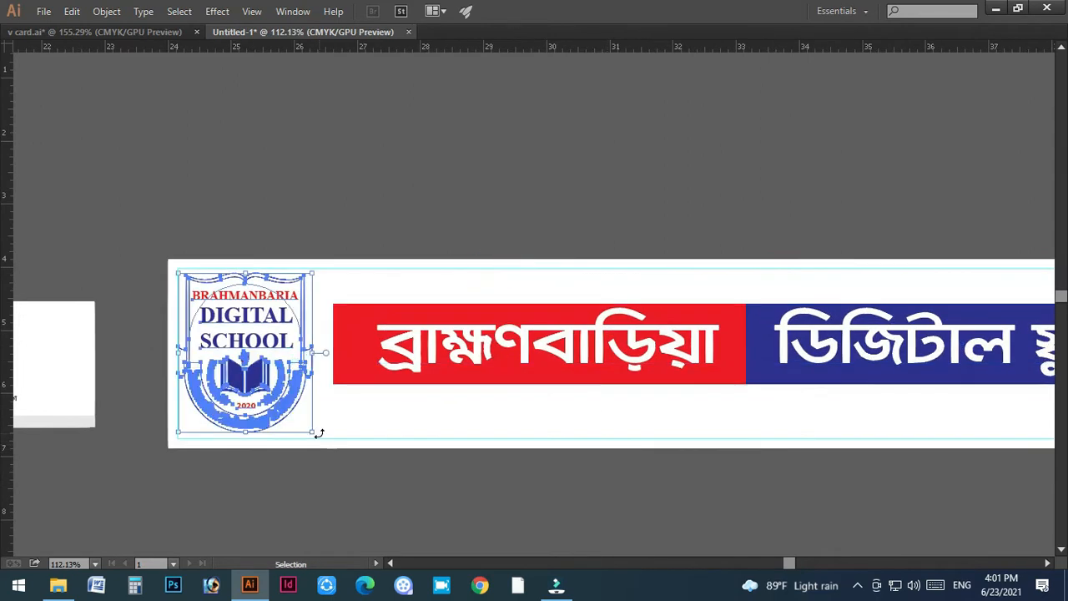
pyautogui.moveTo(311, 430); pyautogui.dragTo(290, 406)
# Step: Extend the school name banner's red end closer to the logo, making the banner about 13.7 in wide
pyautogui.click(562, 372)
pyautogui.moveTo(565, 376); pyautogui.dragTo(266, 342)
pyautogui.press('space')
pyautogui.moveTo(264, 384); pyautogui.dragTo(464, 380)
pyautogui.moveTo(234, 356); pyautogui.dragTo(212, 367)
pyautogui.hotkey('ctrl', '-')
pyautogui.hotkey('ctrl', '-')
pyautogui.hotkey('ctrl', '-')
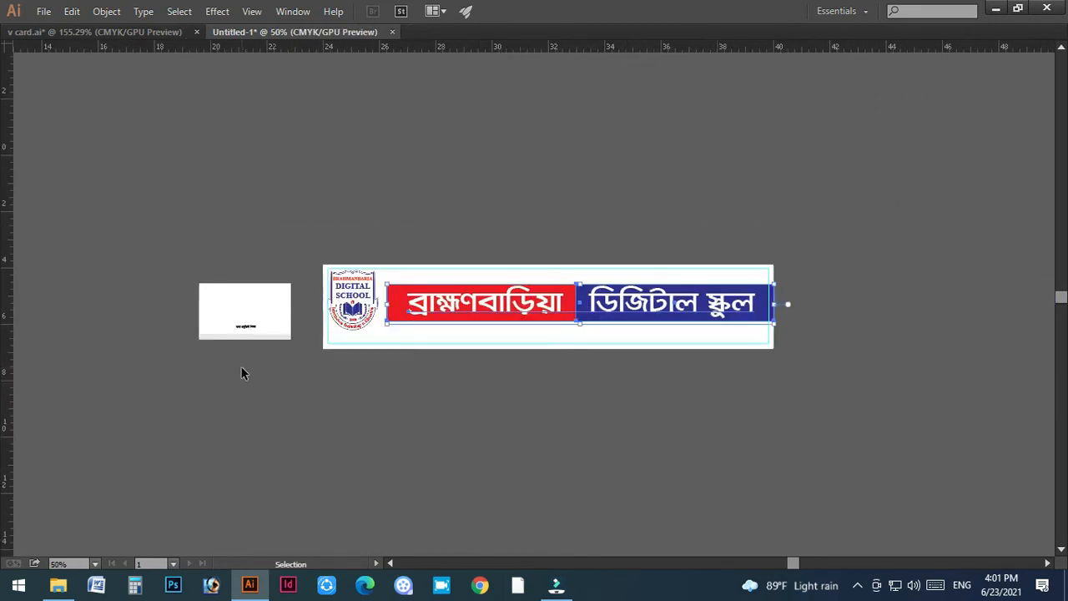
pyautogui.scroll(-2, 250, 380)
# Step: Move the Bengali tagline off the card and the school name banner off the layout, placing both below the white rectangle
pyautogui.click(291, 397)
pyautogui.press('space')
pyautogui.moveTo(355, 339); pyautogui.dragTo(403, 407)
pyautogui.hotkey('ctrl', 'space')
pyautogui.moveTo(441, 258); pyautogui.dragTo(571, 455)
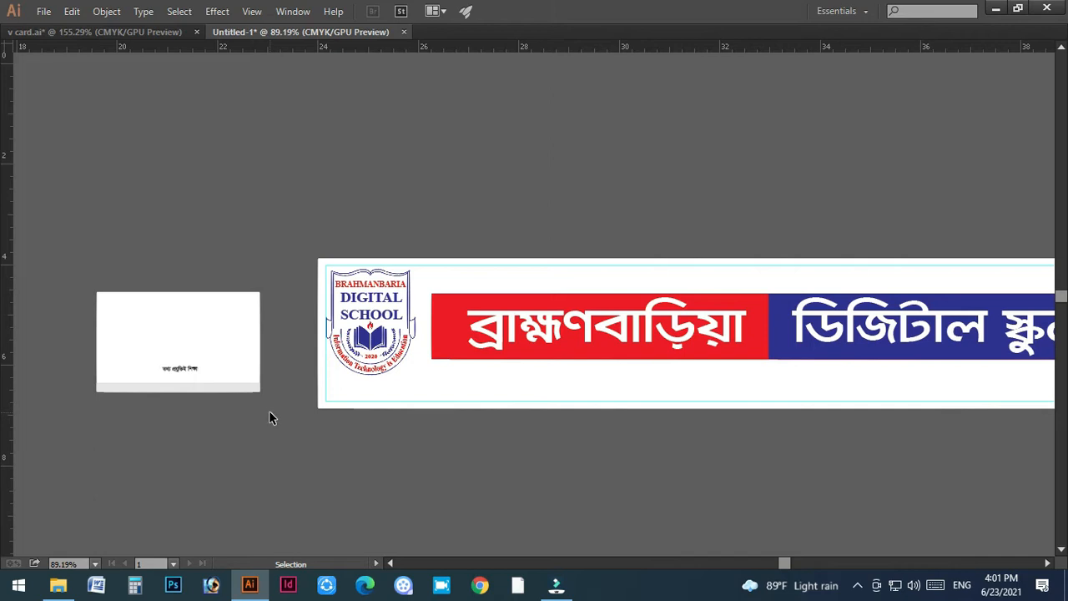
pyautogui.moveTo(185, 369); pyautogui.dragTo(416, 432)
pyautogui.scroll(-2, 606, 465)
pyautogui.moveTo(689, 422); pyautogui.dragTo(544, 416)
pyautogui.click(544, 415)
pyautogui.moveTo(568, 242); pyautogui.dragTo(565, 492)
# Step: Add a vertical guide at the white rectangle's middle, at the 32 in mark, and centre the logo on it
pyautogui.click(495, 257)
pyautogui.moveTo(4, 465); pyautogui.dragTo(11, 465)
pyautogui.moveTo(572, 439); pyautogui.dragTo(573, 432)
pyautogui.moveTo(222, 219); pyautogui.dragTo(578, 223)
pyautogui.scroll(3, 599, 350)
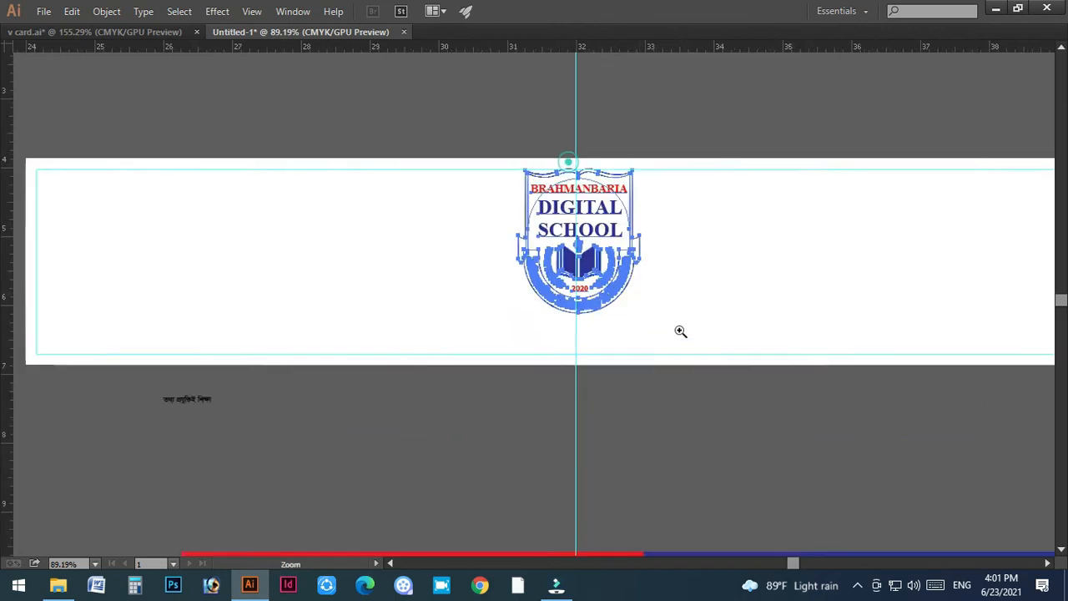
# Step: Shrink the centred logo to about 1 in high with its top on the upper margin guide
pyautogui.moveTo(582, 343); pyautogui.dragTo(581, 254)
pyautogui.scroll(2, 604, 291)
pyautogui.click(678, 113)
pyautogui.hotkey('ctrl', 'space')
pyautogui.click(624, 250)
pyautogui.click(592, 382)
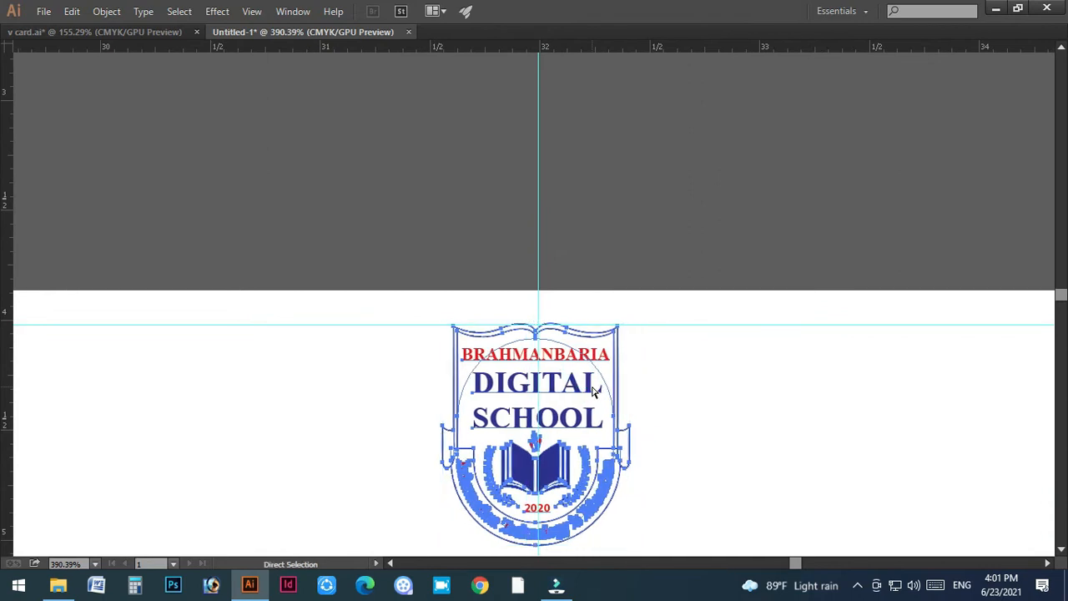
pyautogui.hotkey('ctrl', '-')
pyautogui.hotkey('ctrl', '-')
pyautogui.hotkey('ctrl', '-')
pyautogui.hotkey('ctrl', '-')
pyautogui.scroll(-5, 699, 427)
# Step: Move the school name banner back below the centred logo and resize it to span the white rectangle, about 0.85 in high
pyautogui.click(780, 514)
pyautogui.moveTo(815, 539); pyautogui.dragTo(560, 347)
pyautogui.scroll(1, 782, 497)
pyautogui.moveTo(782, 498); pyautogui.dragTo(768, 262)
pyautogui.moveTo(596, 295); pyautogui.dragTo(594, 265)
pyautogui.moveTo(207, 242); pyautogui.dragTo(80, 252)
# Step: Align the red end of the school name banner exactly with the white rectangle's left edge
pyautogui.hotkey('ctrl', '-')
pyautogui.hotkey('ctrl', '-')
pyautogui.press('z')
pyautogui.moveTo(326, 231); pyautogui.dragTo(543, 367)
pyautogui.press('v')
pyautogui.click(563, 336)
pyautogui.press('z')
pyautogui.moveTo(275, 286); pyautogui.dragTo(341, 451)
pyautogui.press('v')
pyautogui.scroll(-2, 265, 479)
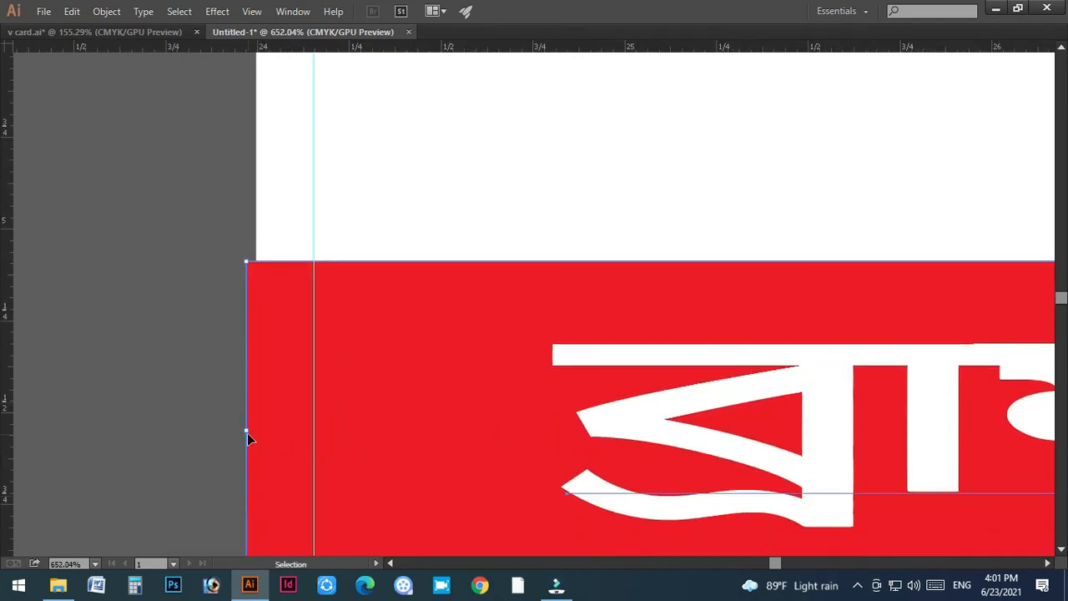
pyautogui.moveTo(248, 431)
pyautogui.mouseDown()
pyautogui.moveTo(335, 432)
pyautogui.moveTo(257, 422)
pyautogui.mouseUp()
# Step: Shrink the centred logo slightly to about 0.9 in high to leave more space above the banner
pyautogui.hotkey('ctrl', '-')
pyautogui.hotkey('ctrl', '-')
pyautogui.hotkey('ctrl', '-')
pyautogui.hotkey('ctrl', '-')
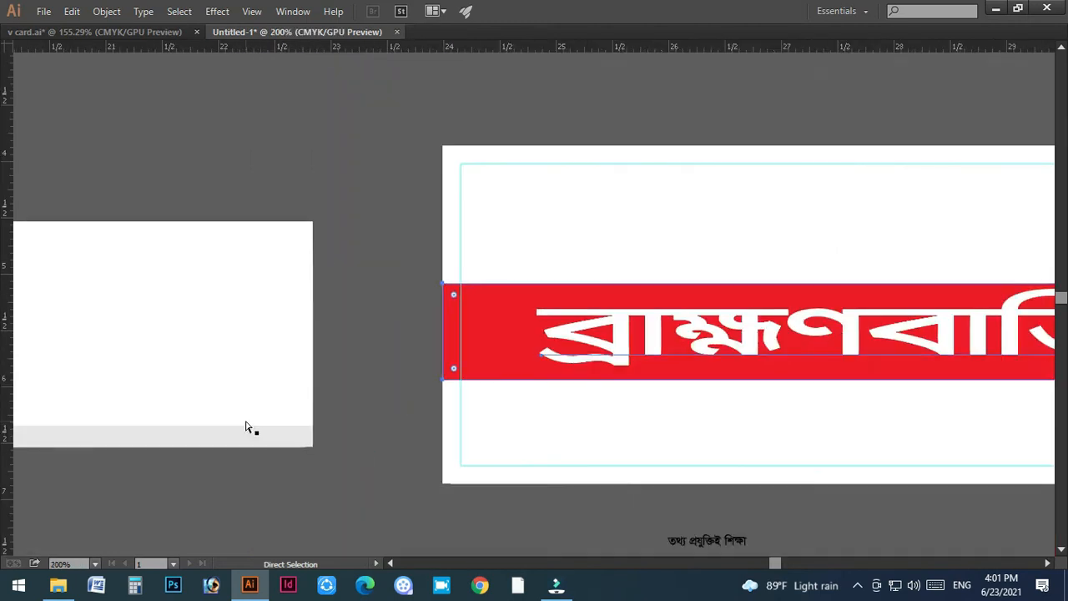
pyautogui.hotkey('ctrl', '-')
pyautogui.moveTo(910, 436); pyautogui.dragTo(512, 441)
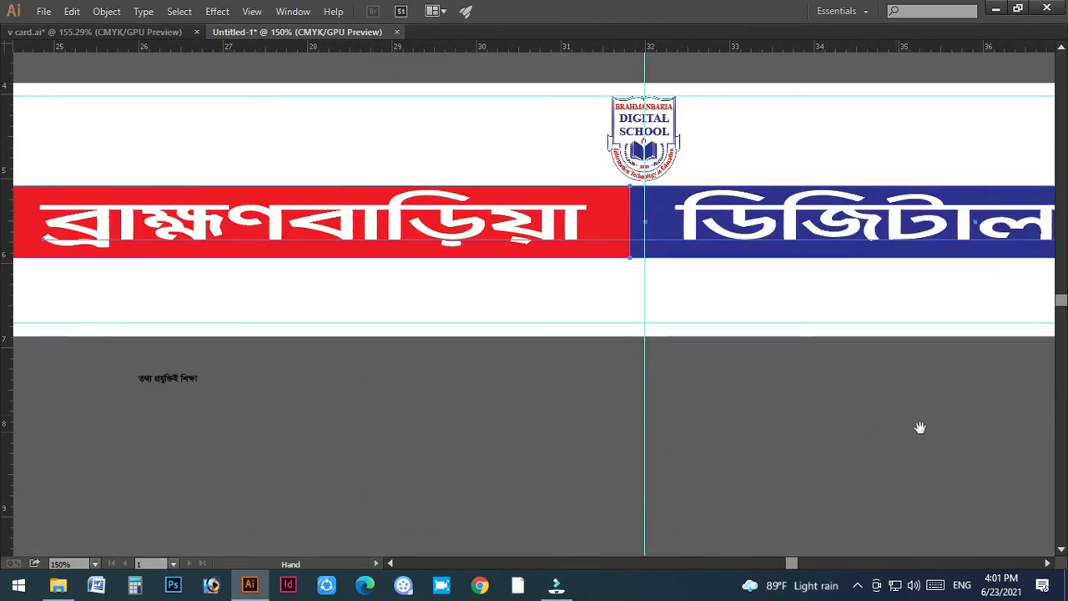
pyautogui.moveTo(919, 427); pyautogui.dragTo(789, 443)
pyautogui.click(516, 158)
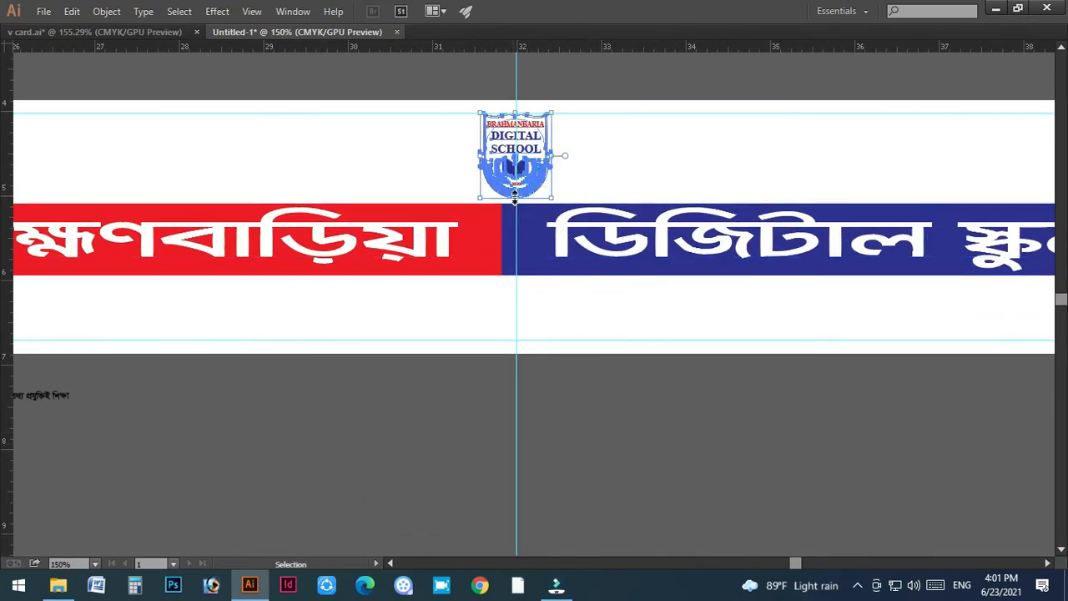
pyautogui.click(658, 436)
pyautogui.hotkey('ctrl', '-')
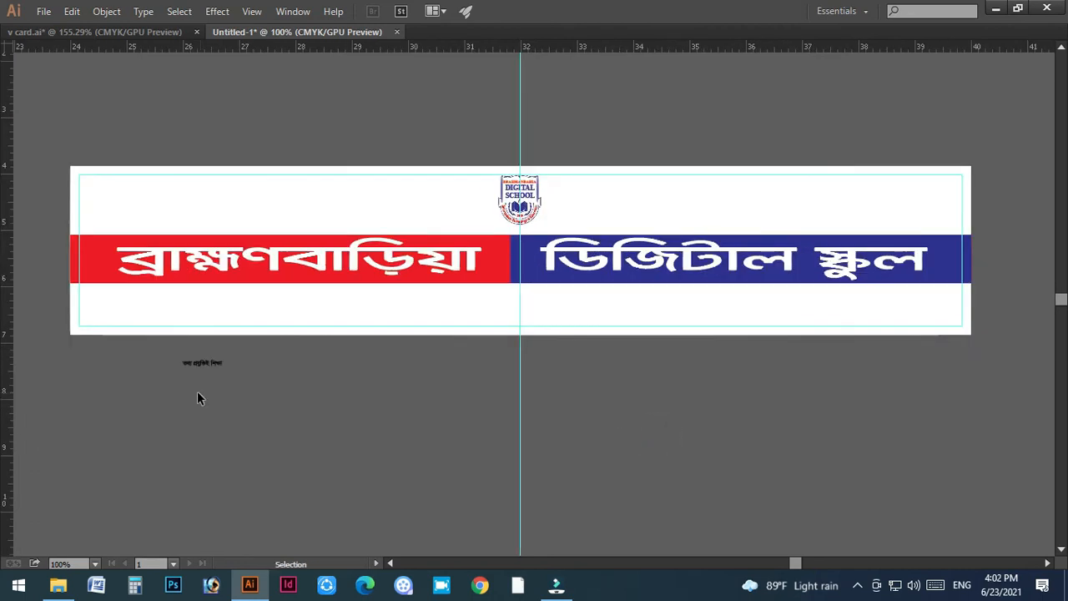
# Step: Place the tagline "তথ্য প্রযুক্তিই শিক্ষা" under the banner on the centre guide and enlarge it to about 2.6 in wide
pyautogui.moveTo(486, 329); pyautogui.dragTo(691, 388)
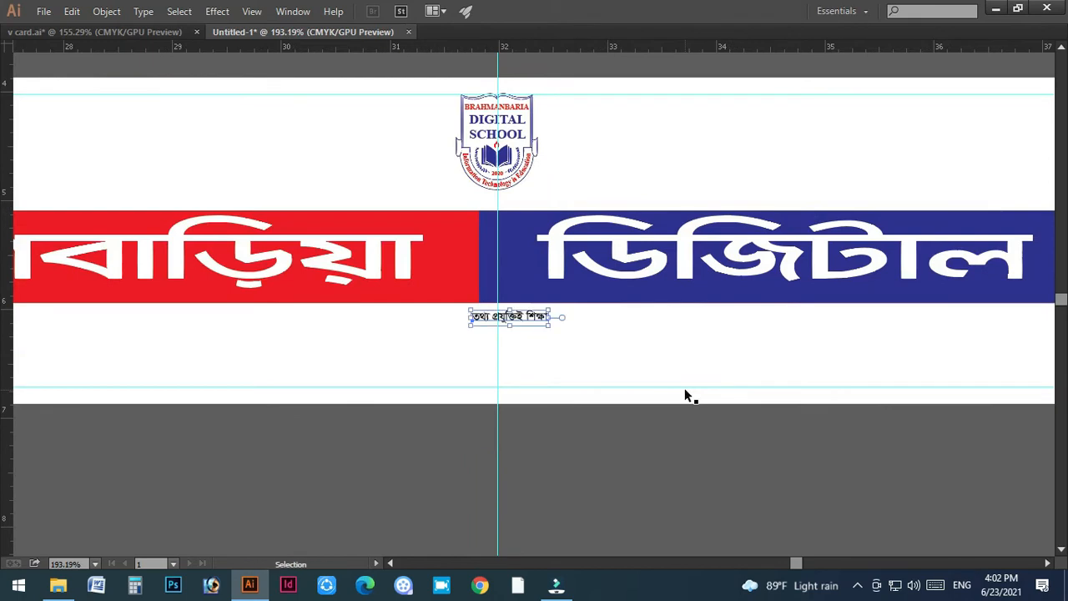
pyautogui.moveTo(510, 324); pyautogui.dragTo(559, 371)
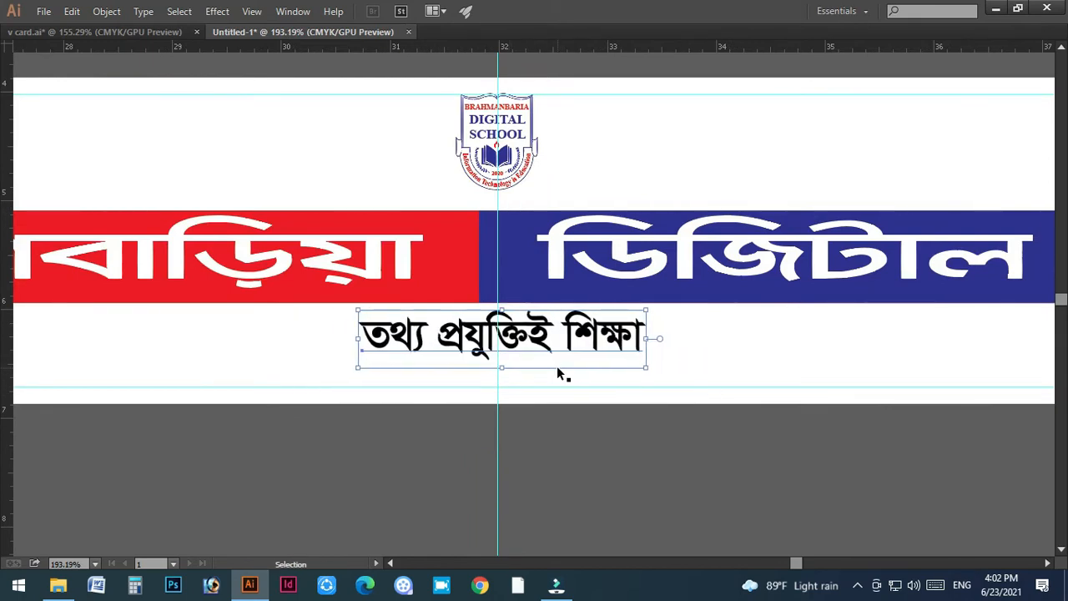
pyautogui.hotkey('ctrl', '1')
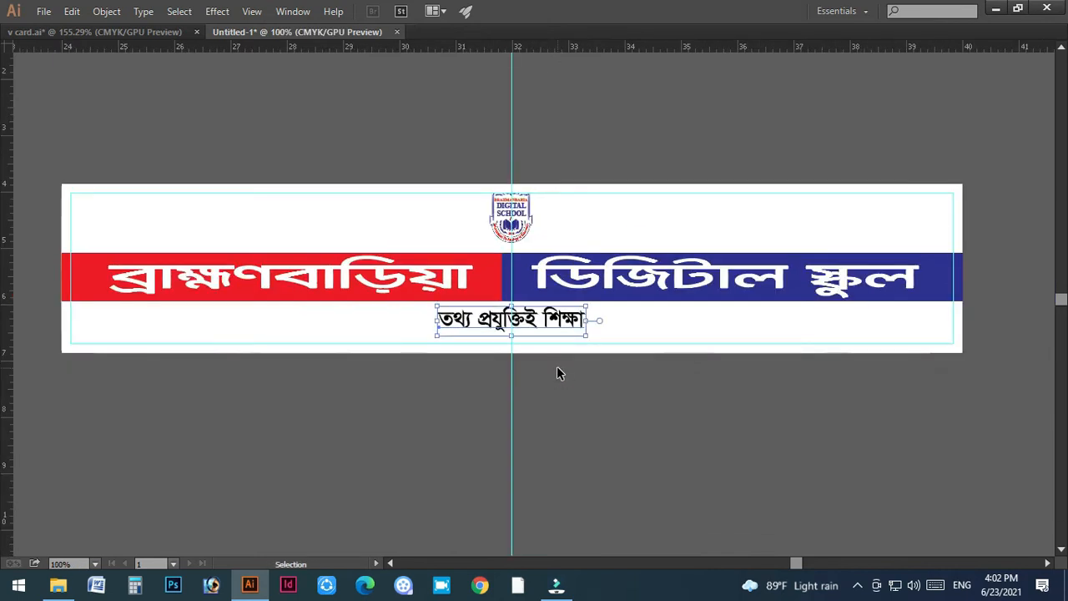
pyautogui.scroll(-3, 652, 367)
pyautogui.click(657, 380)
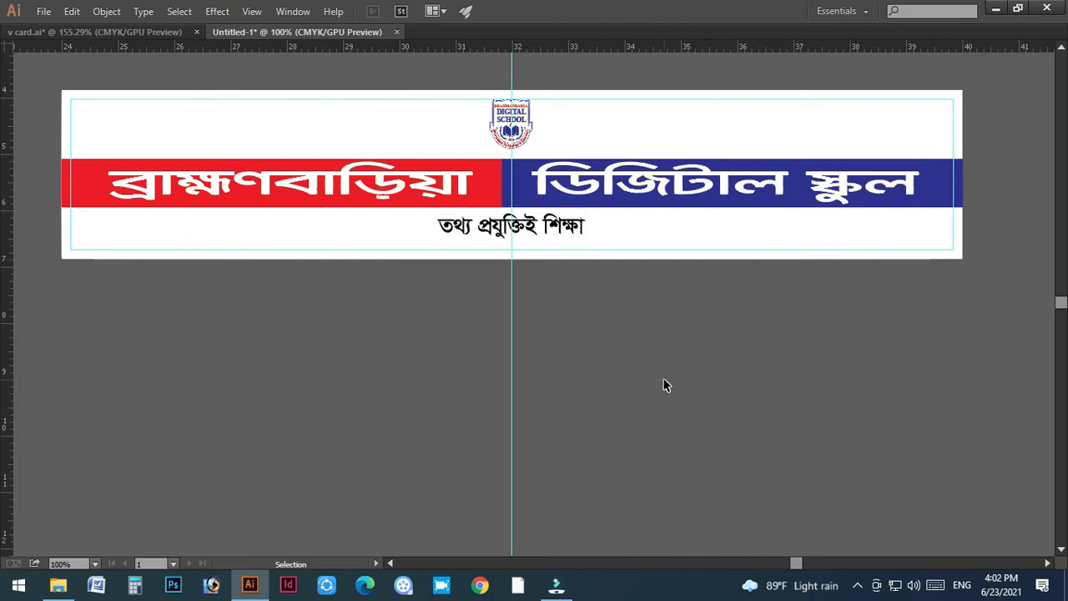
# Step: Move the logo back to the left end of the margin guides and enlarge it to about 1.9 in high
pyautogui.moveTo(512, 127); pyautogui.dragTo(150, 132)
pyautogui.hotkey('ctrl', 'z')
pyautogui.click(557, 383)
pyautogui.moveTo(492, 123); pyautogui.dragTo(193, 210)
# Step: Shorten the banner's red end to clear the logo, and make the banner about 1.3 in high in the layout's upper part
pyautogui.click(334, 194)
pyautogui.moveTo(63, 190); pyautogui.dragTo(165, 190)
pyautogui.moveTo(434, 189); pyautogui.dragTo(434, 138)
pyautogui.moveTo(565, 164); pyautogui.dragTo(574, 194)
pyautogui.click(689, 358)
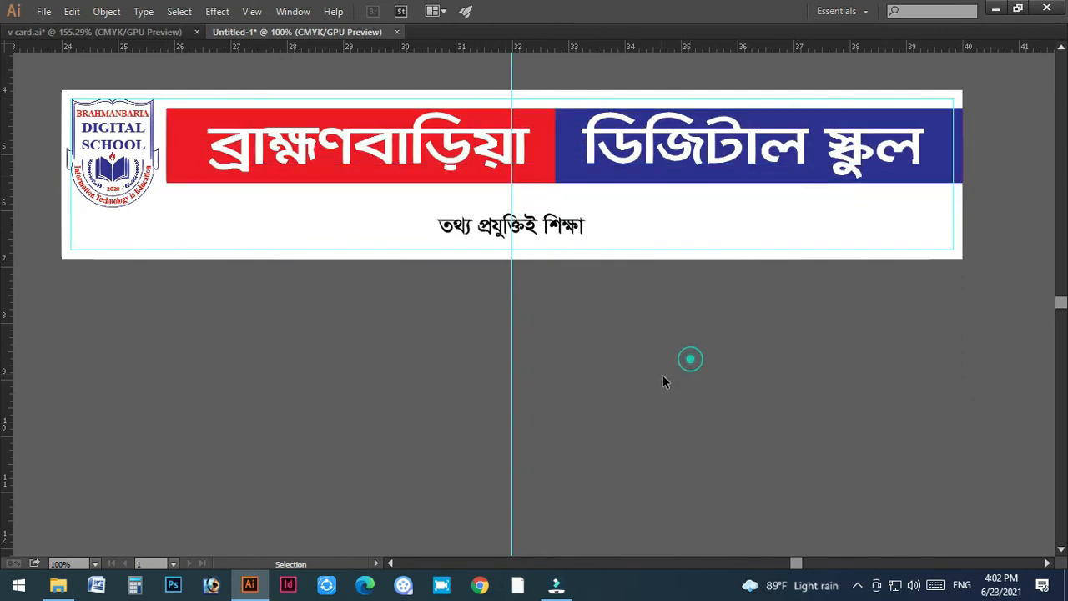
# Step: Nudge the school name banner slightly down within the white rectangle
pyautogui.moveTo(767, 342); pyautogui.dragTo(637, 415)
pyautogui.moveTo(576, 426); pyautogui.dragTo(645, 427)
pyautogui.click(588, 232)
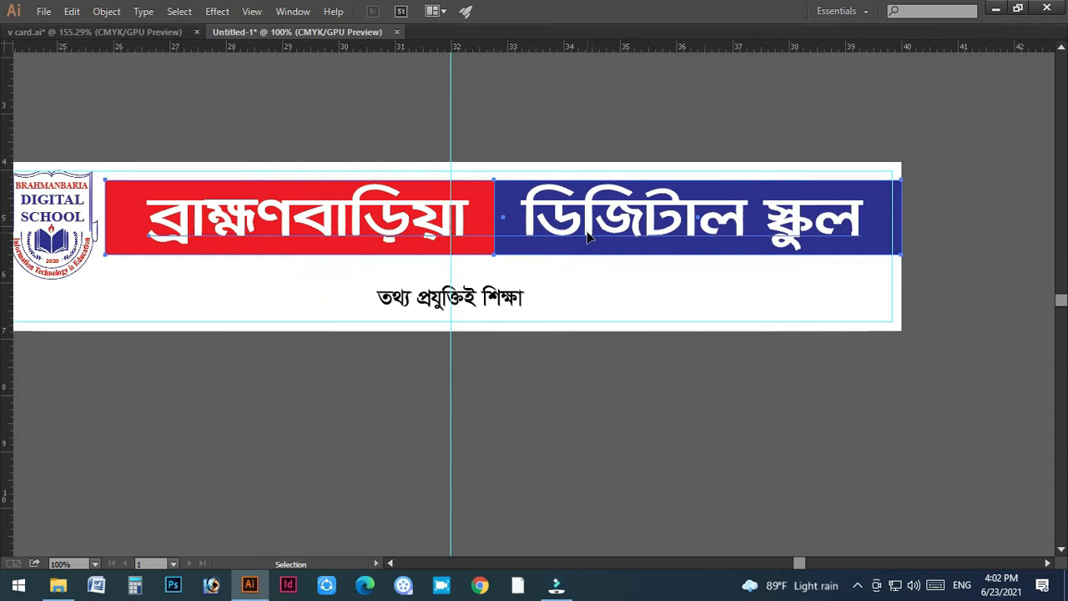
pyautogui.press('Down')
pyautogui.press('Down')
pyautogui.press('Down')
pyautogui.press('Down')
pyautogui.press('Down')
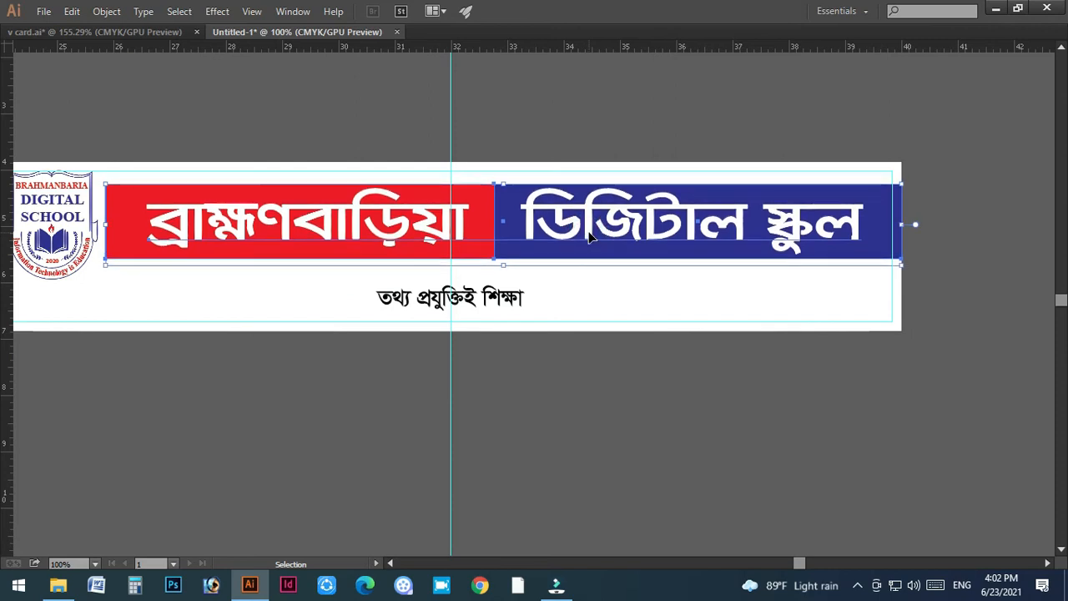
# Step: Move the tagline up close beneath the banner and shift it right to centre it under the banner
pyautogui.moveTo(480, 309); pyautogui.dragTo(518, 315)
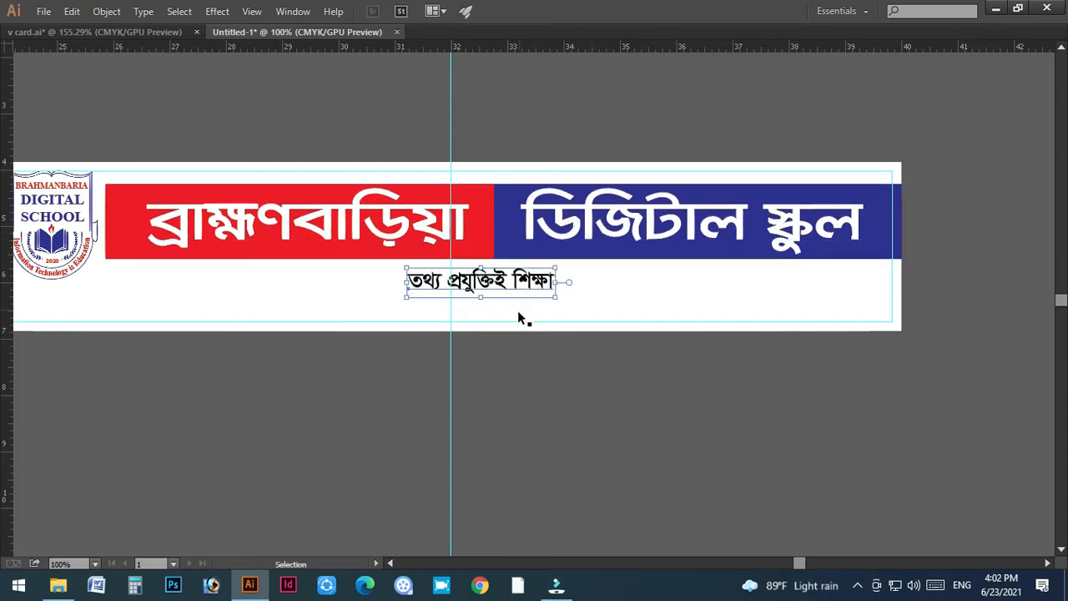
pyautogui.press('Right')
pyautogui.press('Right')
pyautogui.press('Right')
pyautogui.press('Right')
pyautogui.press('Right')
pyautogui.press('Right')
pyautogui.press('Right')
pyautogui.press('Right')
pyautogui.press('Right')
pyautogui.press('Right')
pyautogui.press('Right')
pyautogui.press('Right')
pyautogui.press('Right')
pyautogui.press('Right')
pyautogui.press('Right')
pyautogui.press('Right')
pyautogui.press('Right')
pyautogui.press('Right')
pyautogui.press('Right')
pyautogui.press('Right')
pyautogui.press('Up')
pyautogui.press('Up')
pyautogui.press('Right')
pyautogui.press('Right')
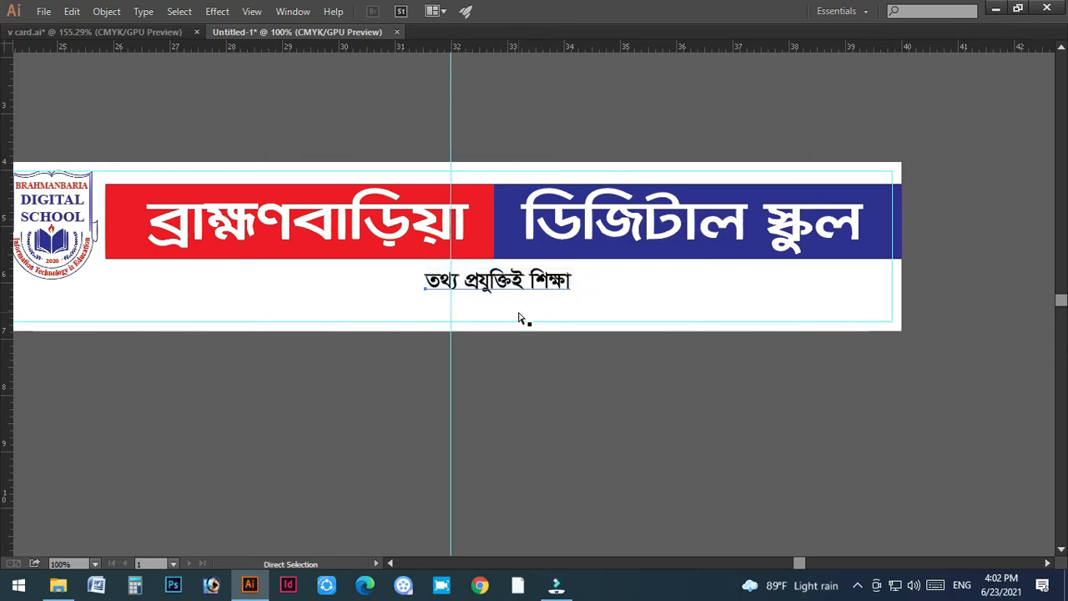
# Step: Shrink the school logo to about 1.4 in high, aligning its top and bottom roughly with the banner
pyautogui.hotkey('ctrl', '-')
pyautogui.scroll(-1, 546, 370)
pyautogui.click(596, 435)
pyautogui.hotkey('ctrl', 'space')
pyautogui.moveTo(239, 162); pyautogui.dragTo(509, 422)
pyautogui.click(205, 261)
pyautogui.moveTo(148, 149); pyautogui.dragTo(155, 176)
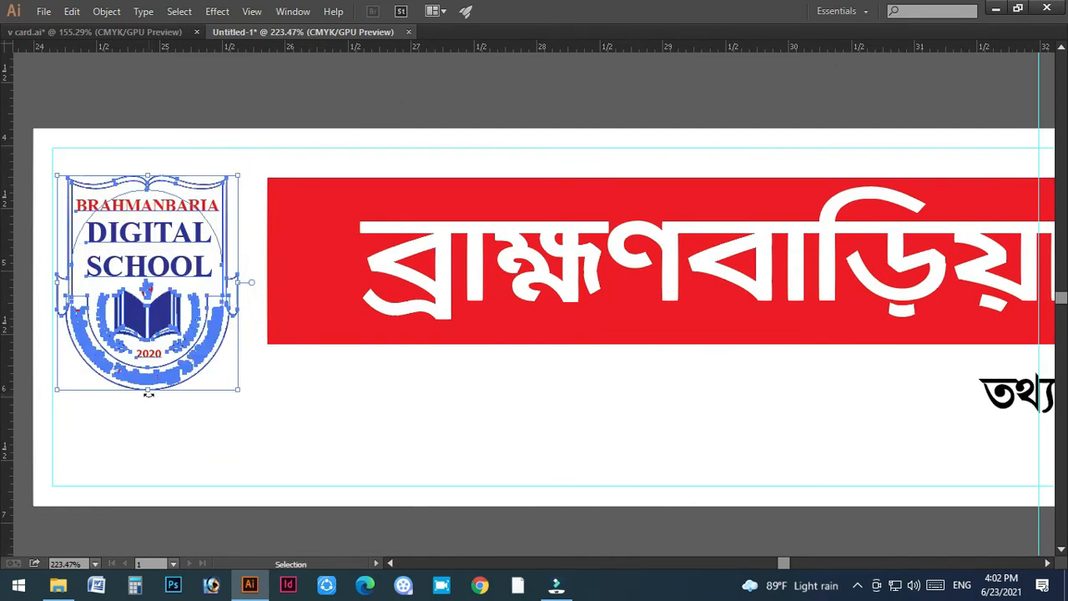
pyautogui.moveTo(148, 392); pyautogui.dragTo(159, 354)
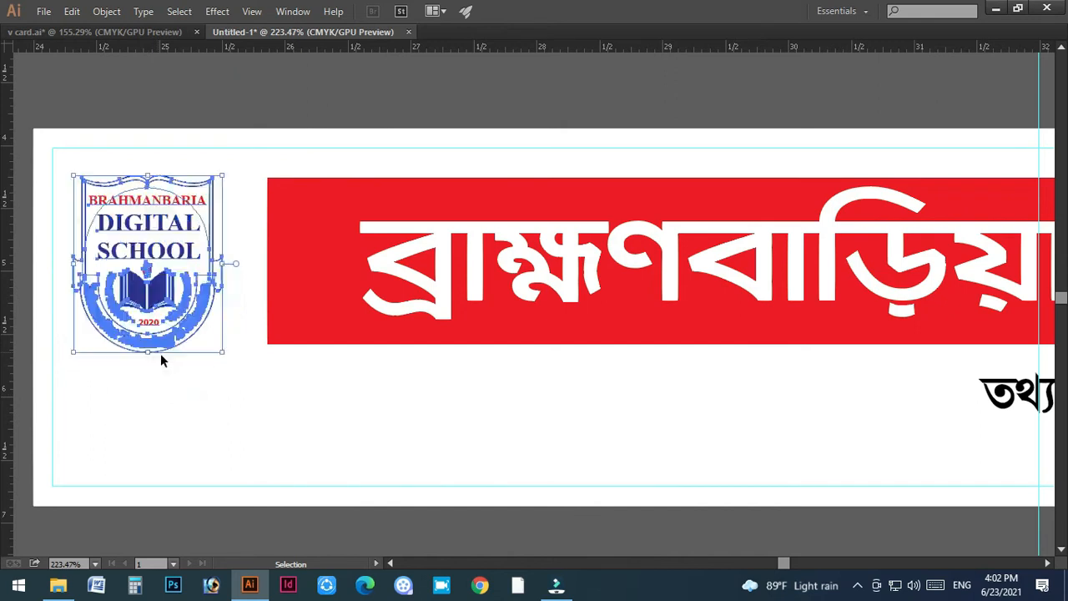
# Step: Extend the school name banner's red end left to narrow the gap beside the logo
pyautogui.hotkey('ctrl', '-')
pyautogui.hotkey('ctrl', '-')
pyautogui.hotkey('ctrl', '-')
pyautogui.scroll(-2, 167, 384)
pyautogui.click(202, 428)
pyautogui.moveTo(425, 432); pyautogui.dragTo(323, 448)
pyautogui.click(427, 249)
pyautogui.moveTo(310, 226); pyautogui.dragTo(302, 225)
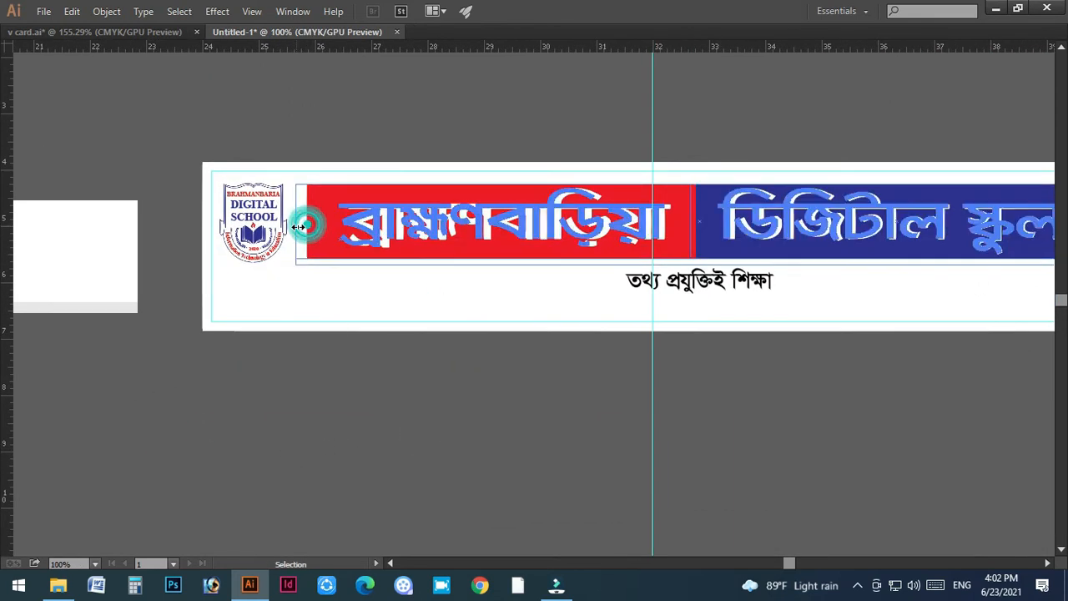
# Step: Move the school logo left to the margin guide and extend the banner's red end slightly left towards it
pyautogui.moveTo(318, 331); pyautogui.dragTo(369, 367)
pyautogui.click(309, 280)
pyautogui.moveTo(308, 279); pyautogui.dragTo(292, 280)
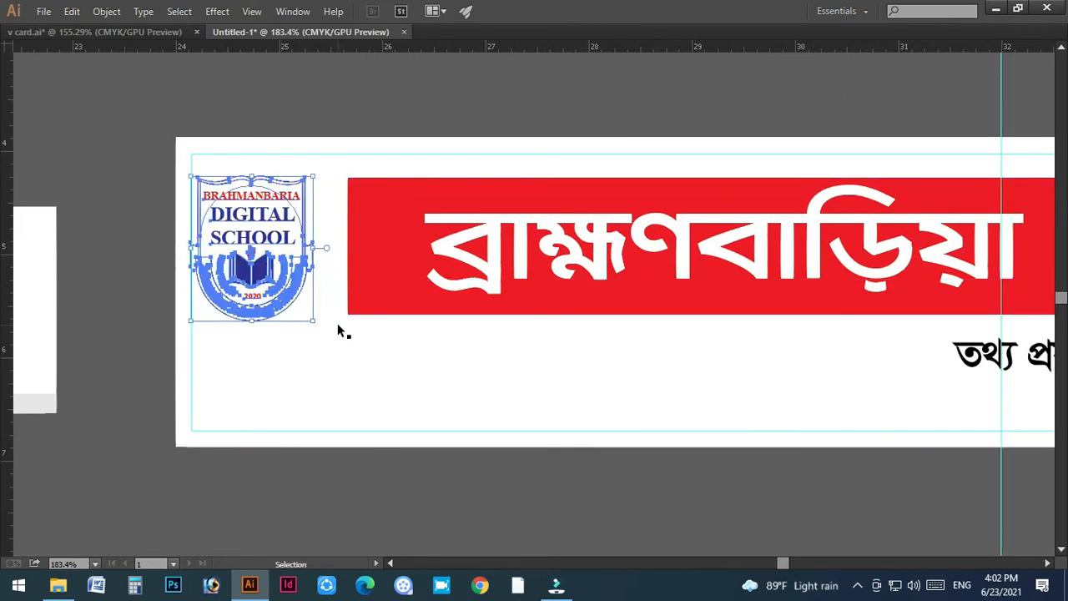
pyautogui.click(448, 264)
pyautogui.moveTo(349, 253); pyautogui.dragTo(335, 254)
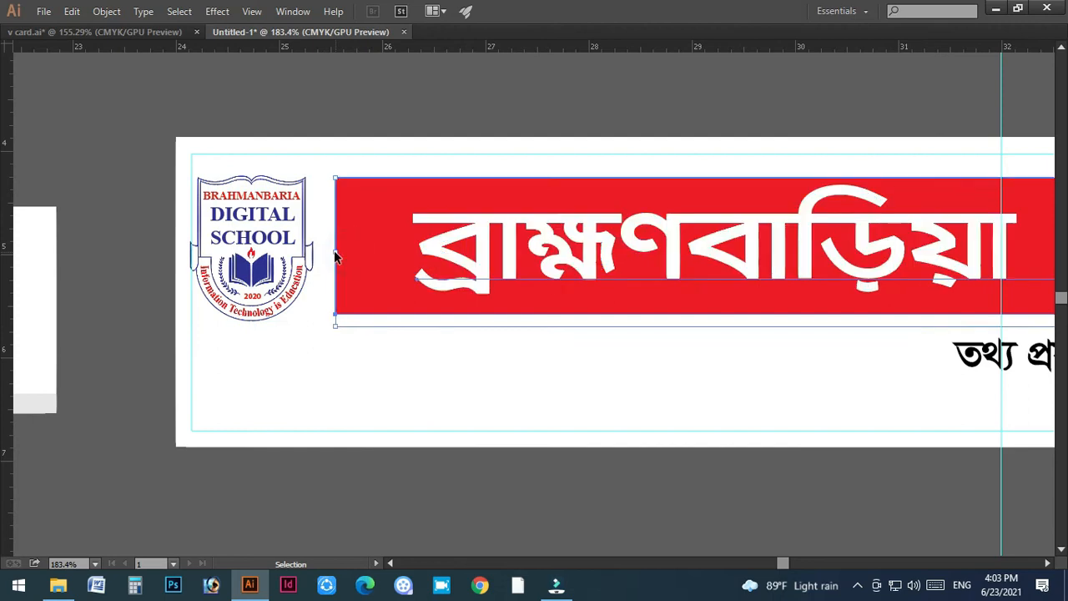
# Step: Move the tagline left beneath the banner to centre it on the vertical guide
pyautogui.hotkey('ctrl', '-')
pyautogui.hotkey('ctrl', '-')
pyautogui.hotkey('ctrl', '-')
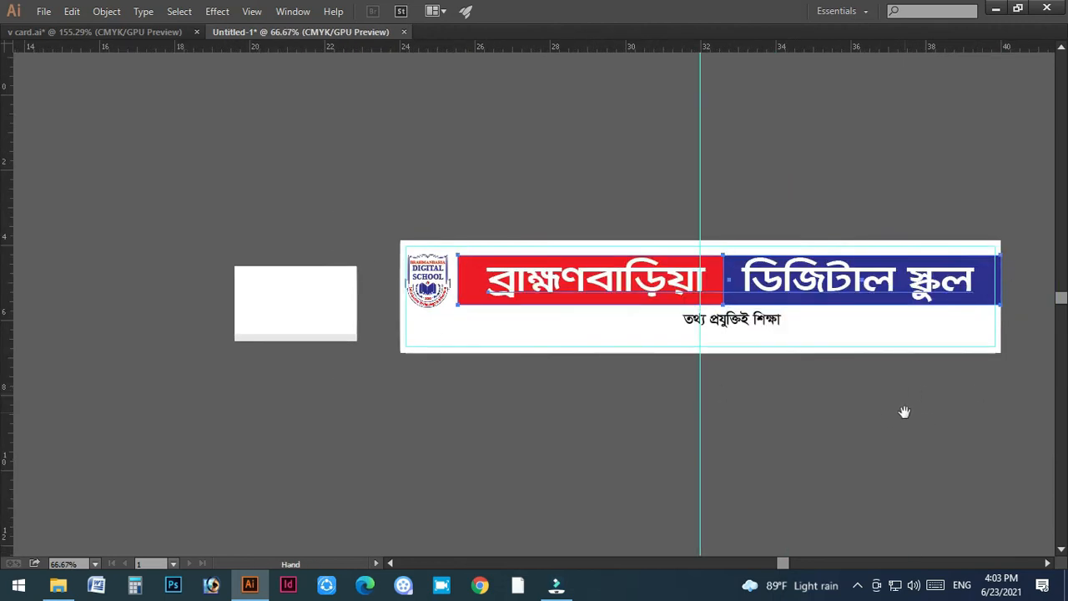
pyautogui.moveTo(909, 424); pyautogui.dragTo(728, 404)
pyautogui.click(728, 406)
pyautogui.moveTo(775, 222); pyautogui.dragTo(942, 433)
pyautogui.moveTo(675, 332); pyautogui.dragTo(653, 331)
pyautogui.hotkey('ctrl', 'z')
pyautogui.moveTo(431, 503); pyautogui.dragTo(699, 481)
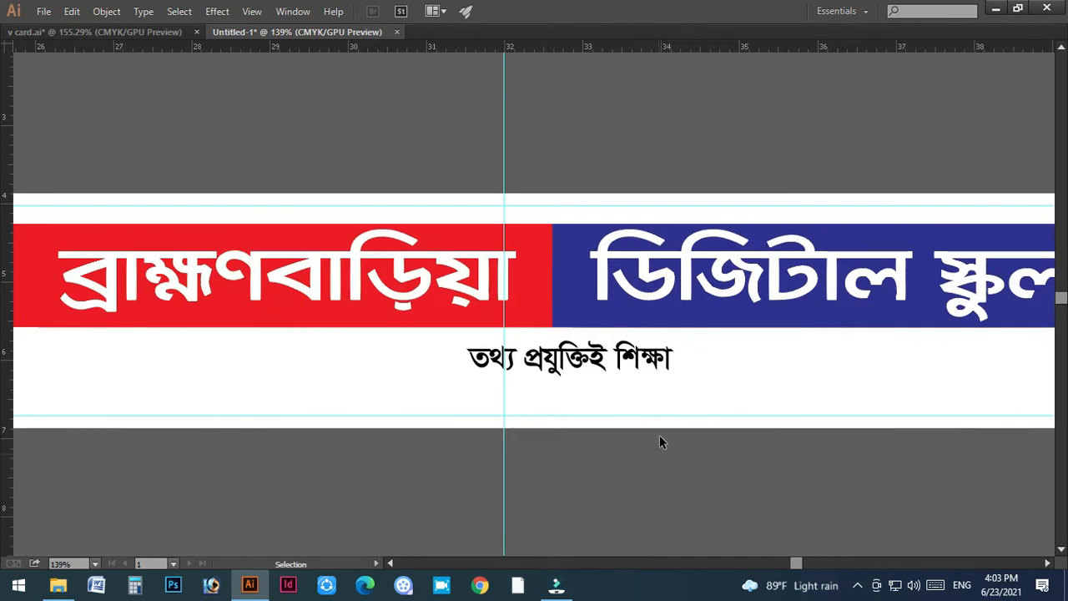
pyautogui.hotkey('ctrl', '-')
pyautogui.hotkey('ctrl', '-')
pyautogui.click(644, 451)
pyautogui.moveTo(551, 332); pyautogui.dragTo(524, 338)
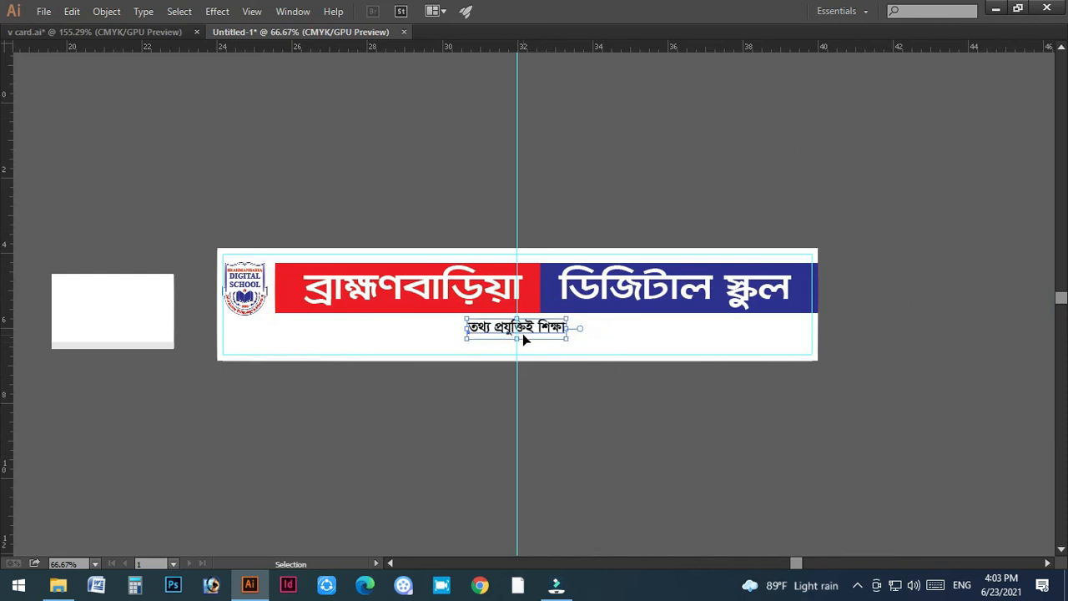
pyautogui.scroll(-1, 656, 428)
pyautogui.click(665, 429)
pyautogui.keyDown('ctrl'); pyautogui.click(479, 200); pyautogui.keyUp('ctrl')
pyautogui.click(627, 366)
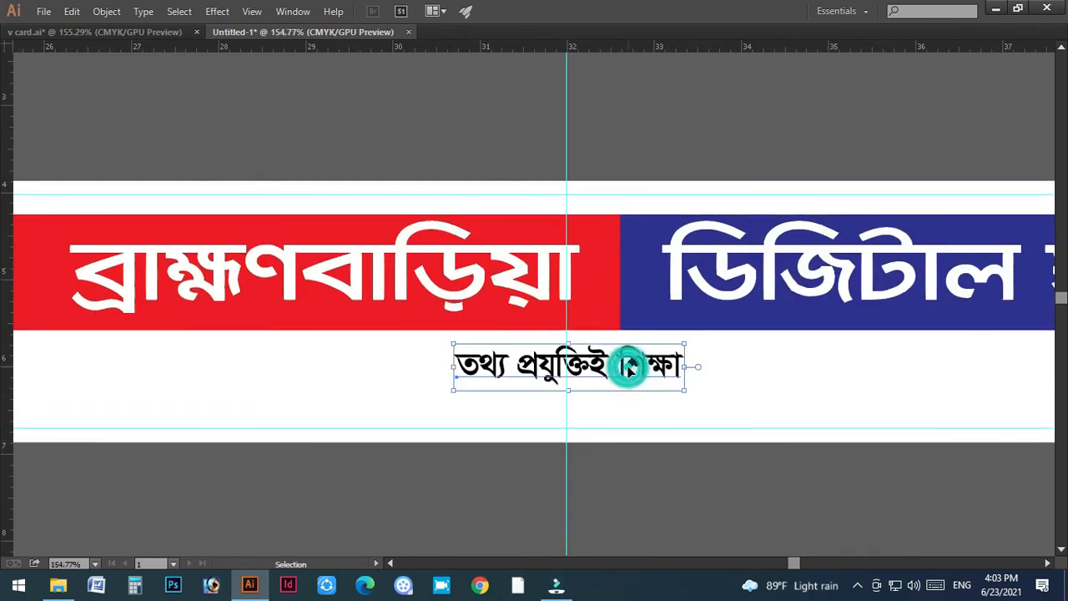
# Step: Duplicate the white background rectangle in place and shorten the copy to a strip about 0.5 in high along the bottom edge
pyautogui.hotkey('ctrl', '-')
pyautogui.hotkey('ctrl', '-')
pyautogui.hotkey('ctrl', '-')
pyautogui.click(669, 284)
pyautogui.moveTo(507, 234); pyautogui.dragTo(637, 414)
pyautogui.moveTo(762, 403); pyautogui.dragTo(810, 454)
pyautogui.hotkey('ctrl', 'z')
pyautogui.press('v')
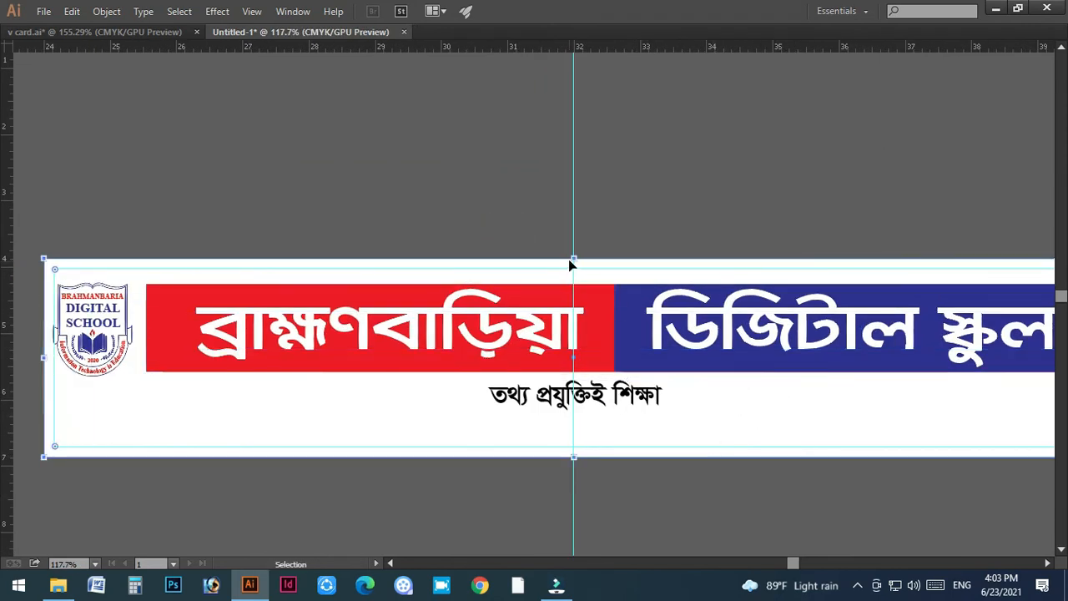
pyautogui.moveTo(574, 256); pyautogui.dragTo(597, 427)
# Step: Fill the bottom strip with light grey at 20% black and deselect it
pyautogui.press('Tab')
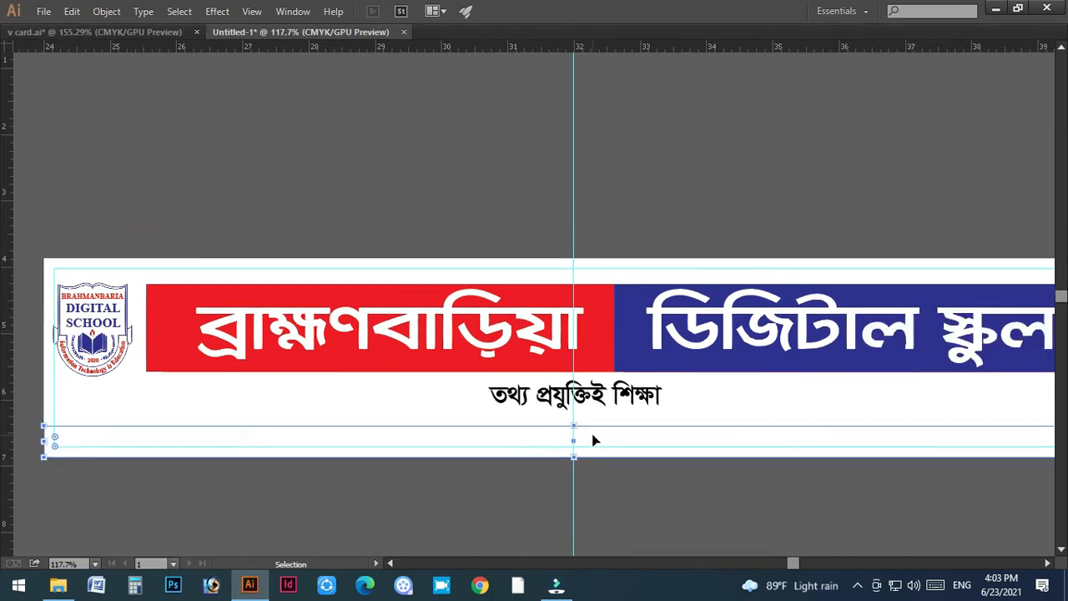
pyautogui.write('20')
pyautogui.press('Return')
pyautogui.press('Tab')
pyautogui.scroll(-2, 709, 438)
pyautogui.press('a')
pyautogui.click(755, 463)
# Step: Review the whole layout with its grey strip and compare it with the business cards in the v card document
pyautogui.hotkey('ctrl', '-')
pyautogui.hotkey('ctrl', '-')
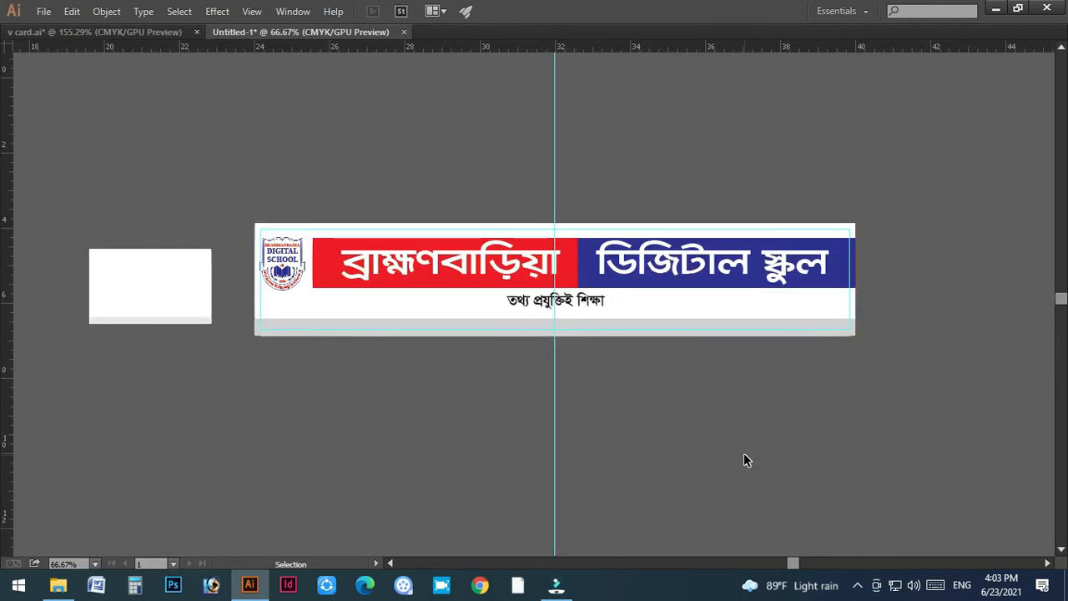
pyautogui.scroll(2, 743, 452)
pyautogui.moveTo(708, 465); pyautogui.dragTo(842, 451)
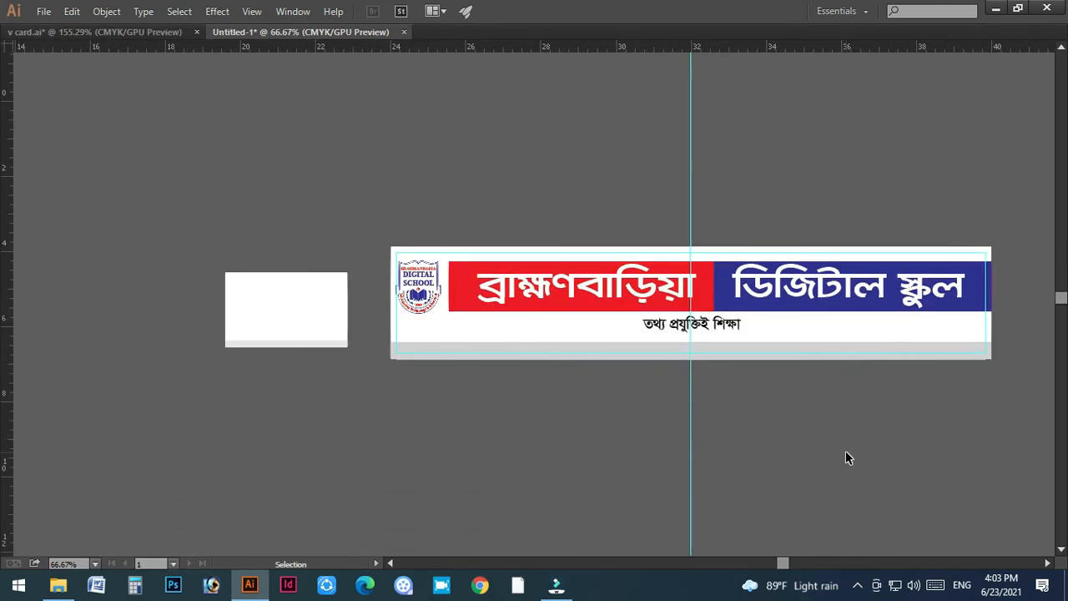
pyautogui.press('space')
pyautogui.moveTo(906, 417); pyautogui.dragTo(820, 441)
pyautogui.scroll(2, 684, 334)
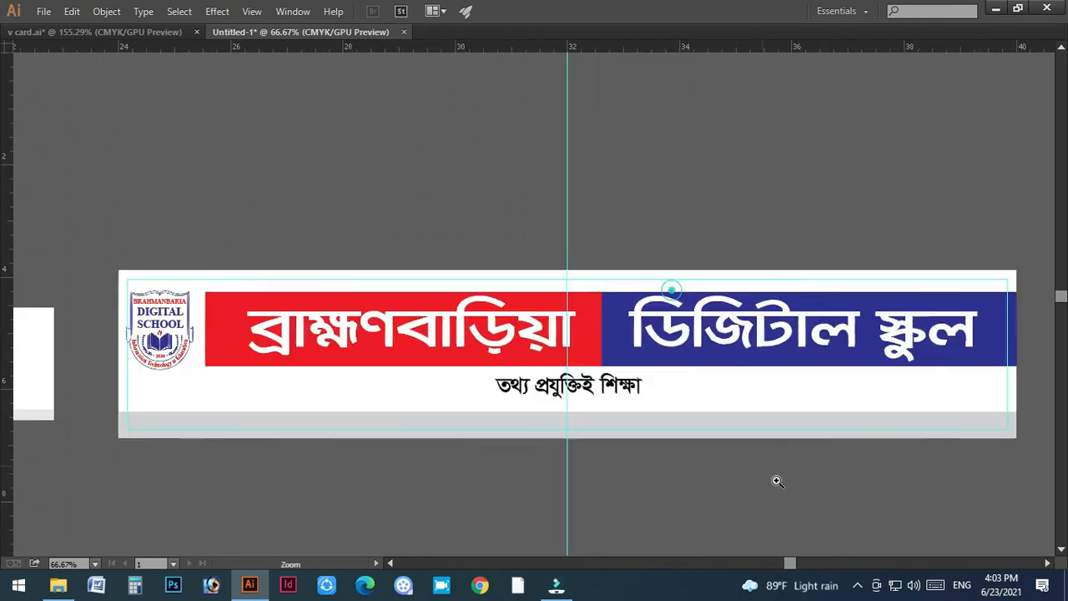
pyautogui.click(633, 428)
pyautogui.click(763, 512)
pyautogui.click(125, 31)
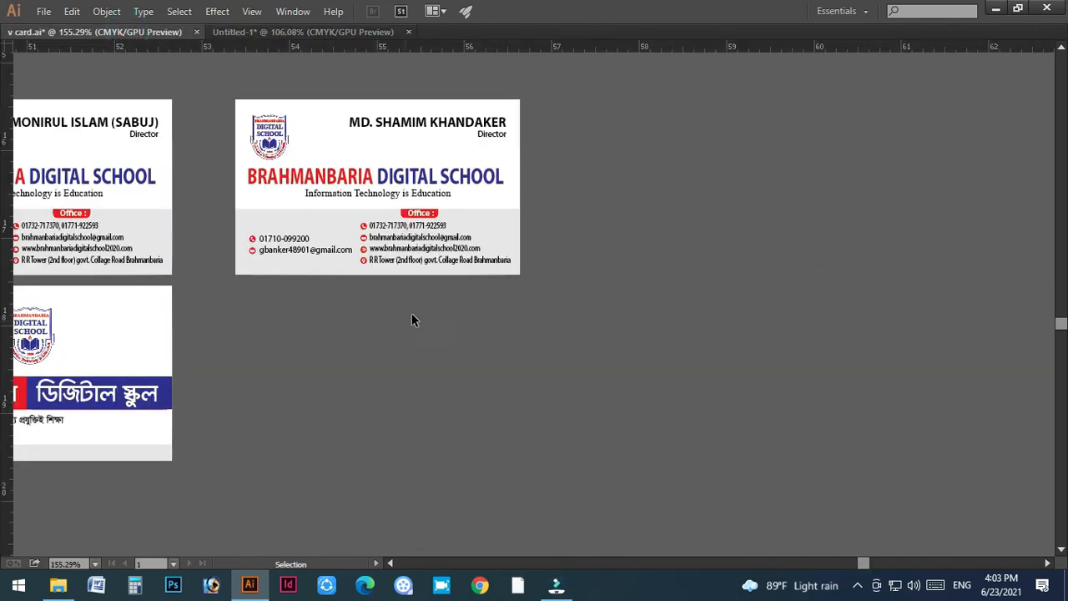
pyautogui.click(340, 37)
pyautogui.moveTo(817, 476); pyautogui.dragTo(678, 424)
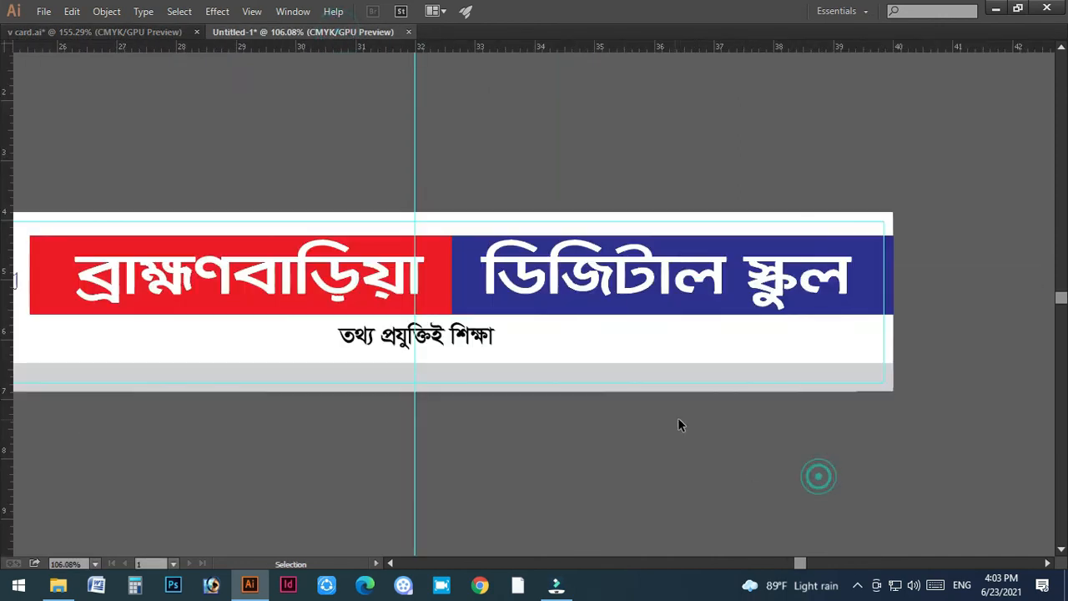
# Step: Lower the grey strip's top edge to make it about 0.3 in high
pyautogui.click(476, 335)
pyautogui.moveTo(535, 447); pyautogui.dragTo(614, 453)
pyautogui.click(604, 378)
pyautogui.moveTo(496, 372); pyautogui.dragTo(495, 380)
pyautogui.click(583, 454)
# Step: Nudge the school name banner and the tagline together slightly down within the white background
pyautogui.hotkey('ctrl', 'space')
pyautogui.moveTo(543, 222); pyautogui.dragTo(587, 456)
pyautogui.press('v')
pyautogui.click(536, 278)
pyautogui.moveTo(537, 279)
pyautogui.mouseDown()
pyautogui.moveTo(737, 287)
pyautogui.moveTo(534, 280)
pyautogui.mouseUp()
pyautogui.keyDown('shift'); pyautogui.click(523, 371); pyautogui.keyUp('shift')
pyautogui.hotkey('ctrl', '-')
pyautogui.hotkey('ctrl', '-')
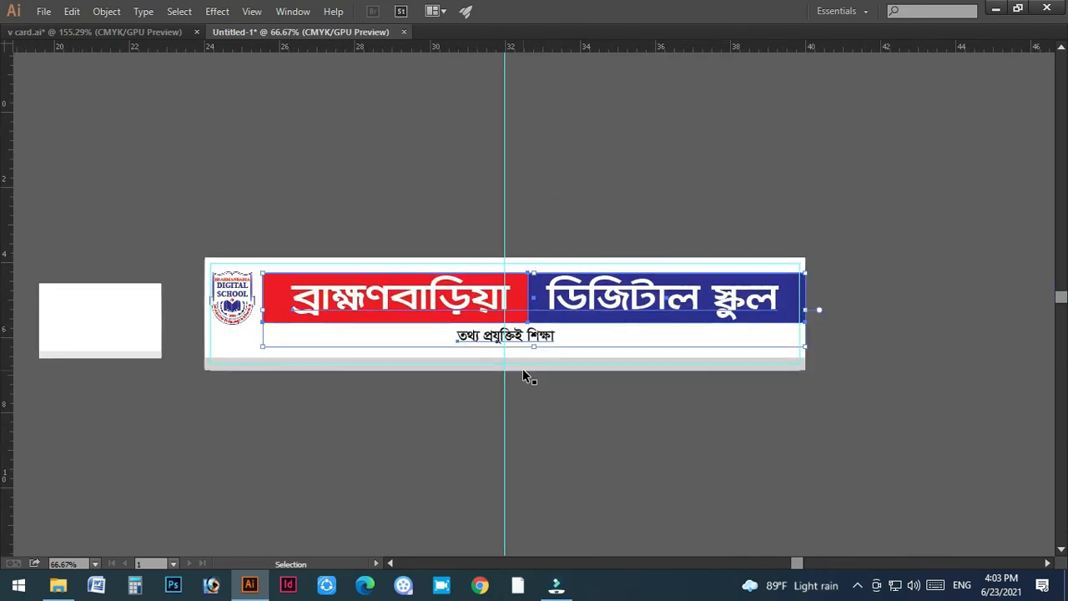
pyautogui.scroll(-3, 692, 371)
pyautogui.click(717, 360)
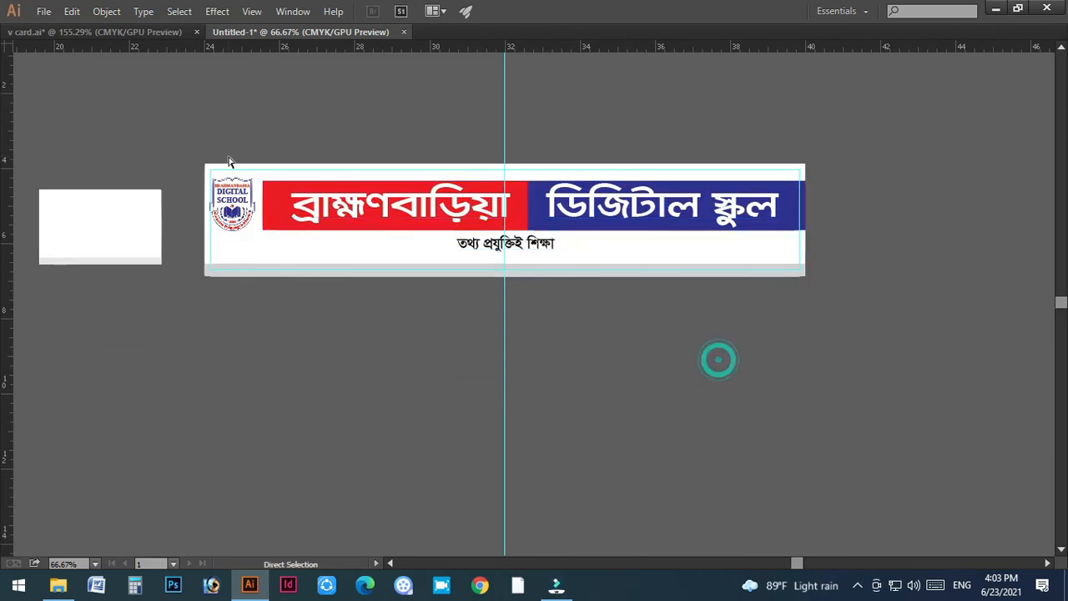
# Step: Nudge the school logo slightly down to line its vertical centre up with the banner
pyautogui.hotkey('ctrl', 'space')
pyautogui.moveTo(206, 157); pyautogui.dragTo(505, 407)
pyautogui.click(348, 334)
pyautogui.press('a')
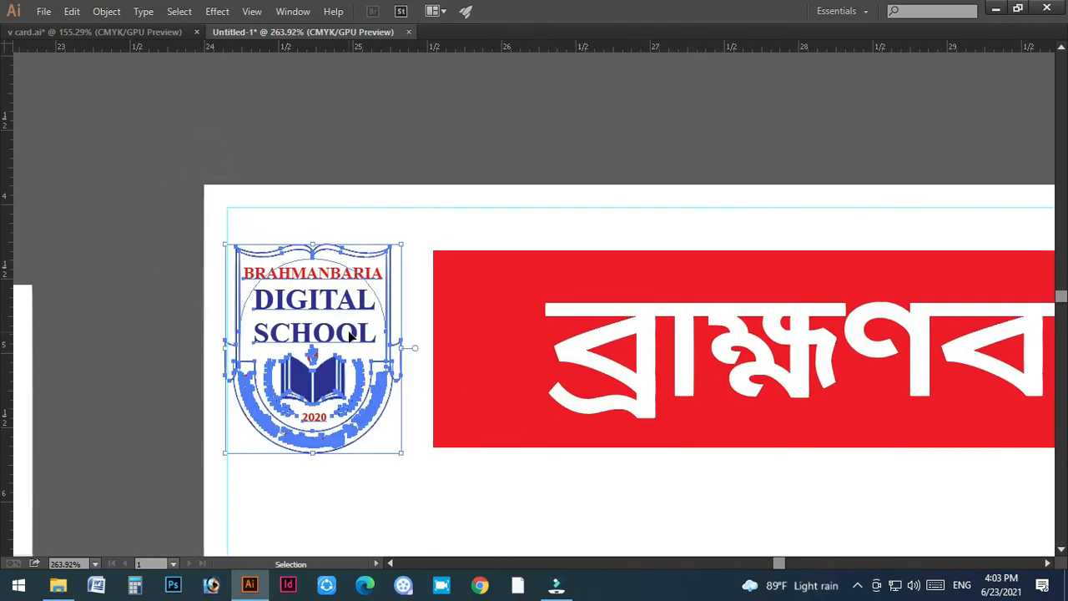
pyautogui.hotkey('ctrl', '-')
pyautogui.hotkey('ctrl', '-')
pyautogui.hotkey('ctrl', '-')
pyautogui.press('v')
pyautogui.scroll(-3, 343, 344)
pyautogui.click(403, 382)
# Step: Save the layout as an Adobe Illustrator file named "pena bord design" in the brahmanbaria digital school folder
pyautogui.press('space')
pyautogui.moveTo(704, 397); pyautogui.dragTo(282, 397)
pyautogui.moveTo(719, 398); pyautogui.dragTo(787, 431)
pyautogui.press('a')
pyautogui.hotkey('ctrl', 's')
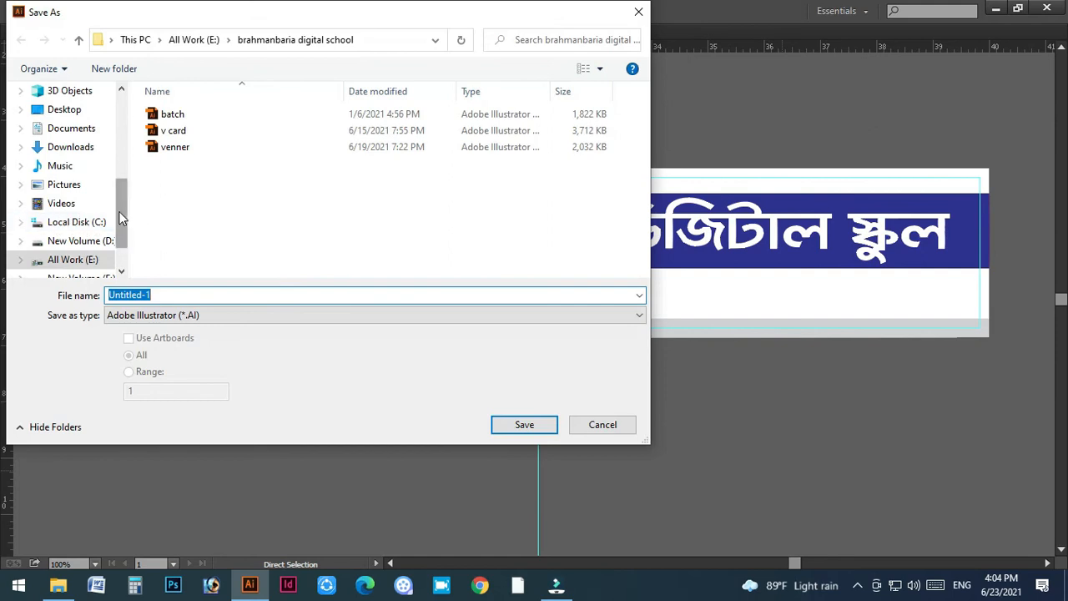
pyautogui.scroll(-1, 119, 211)
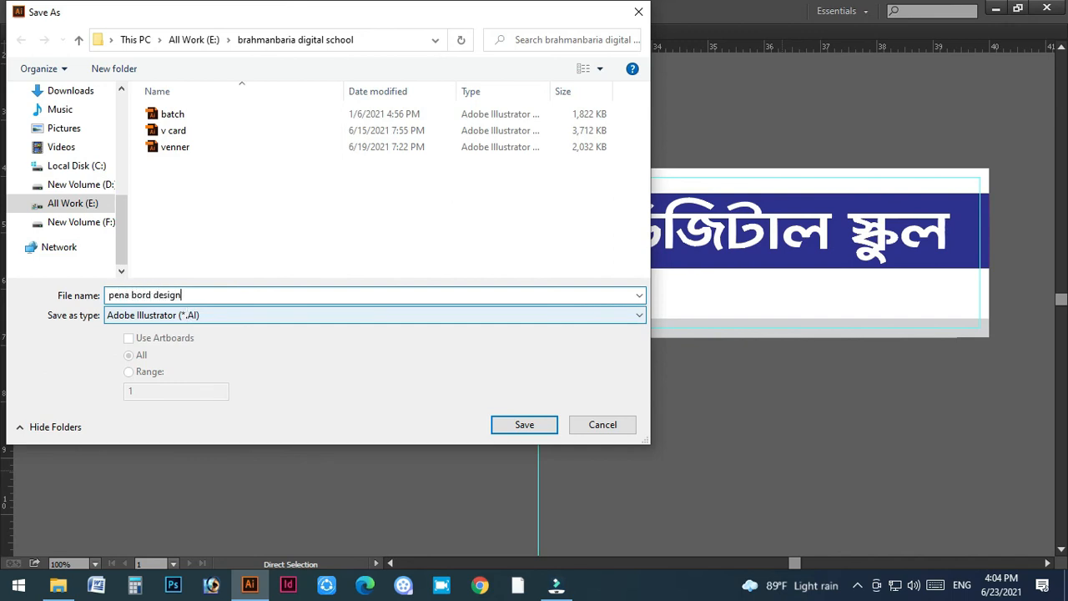
pyautogui.press('Return')
pyautogui.press('Return')
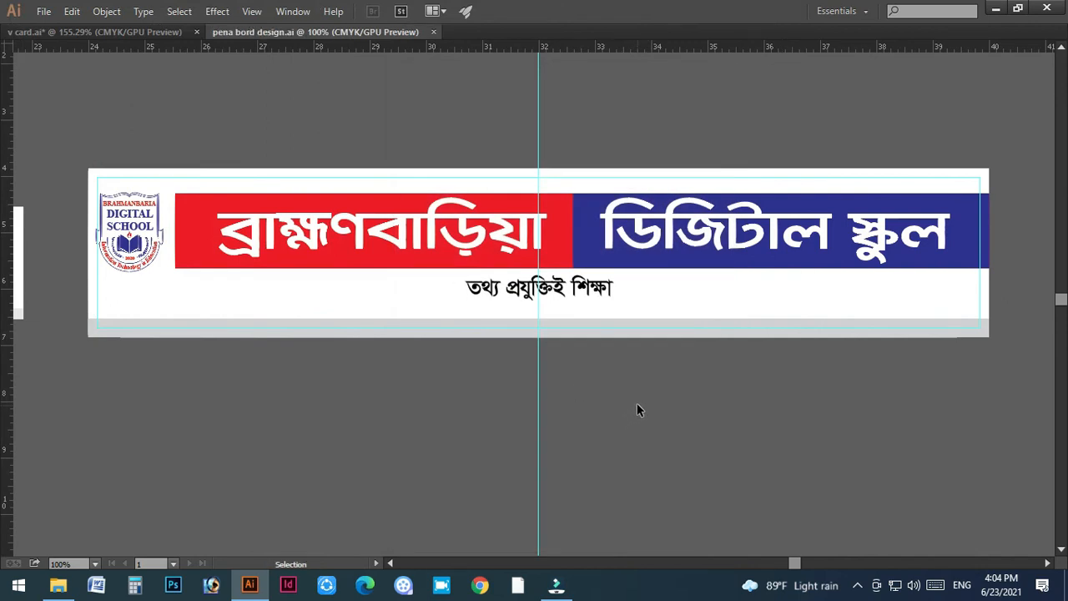
# Step: Hide the guides to show the design without margin and centre lines
pyautogui.scroll(-1, 634, 413)
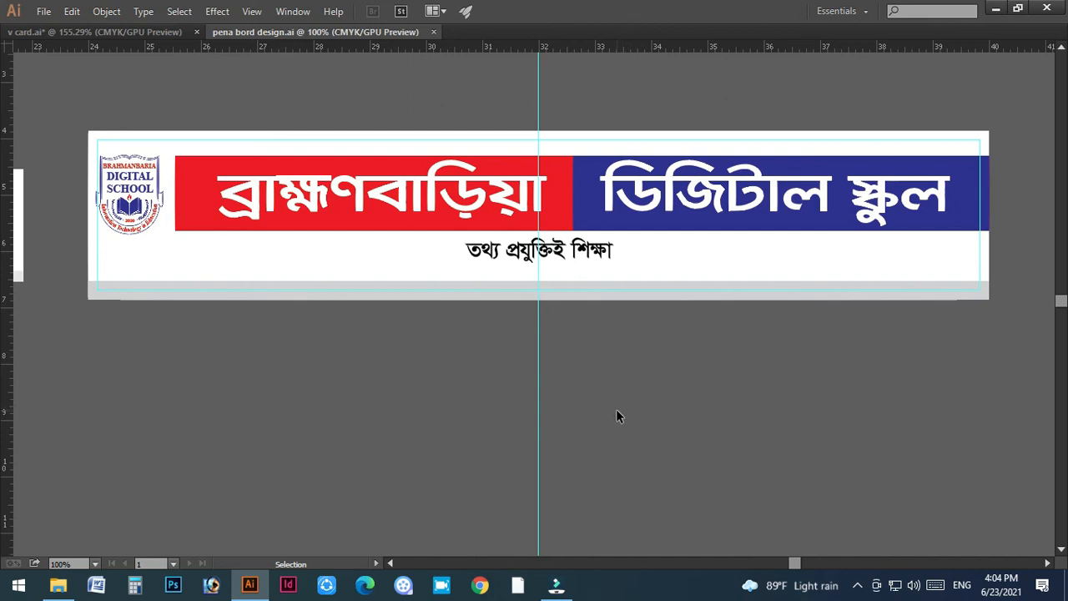
pyautogui.scroll(6, 614, 395)
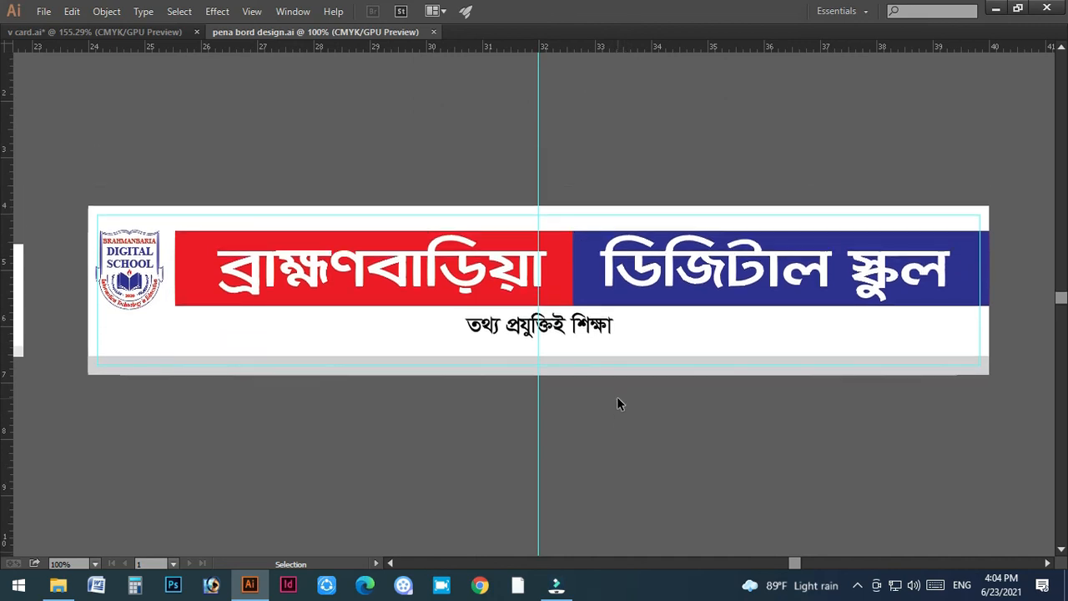
pyautogui.press('space')
pyautogui.moveTo(629, 487); pyautogui.dragTo(652, 454)
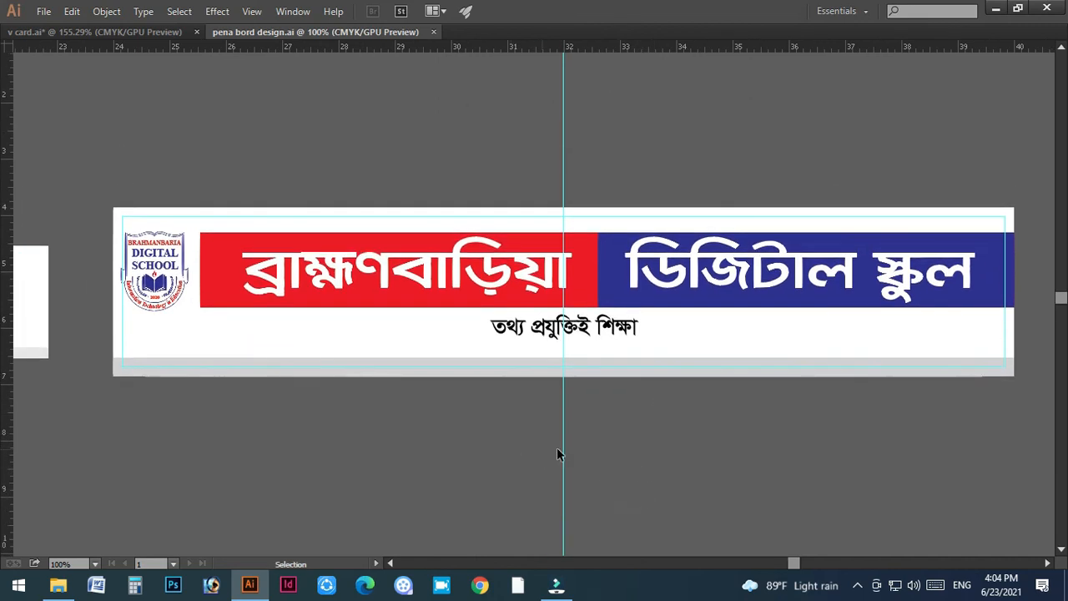
pyautogui.rightClick(668, 427)
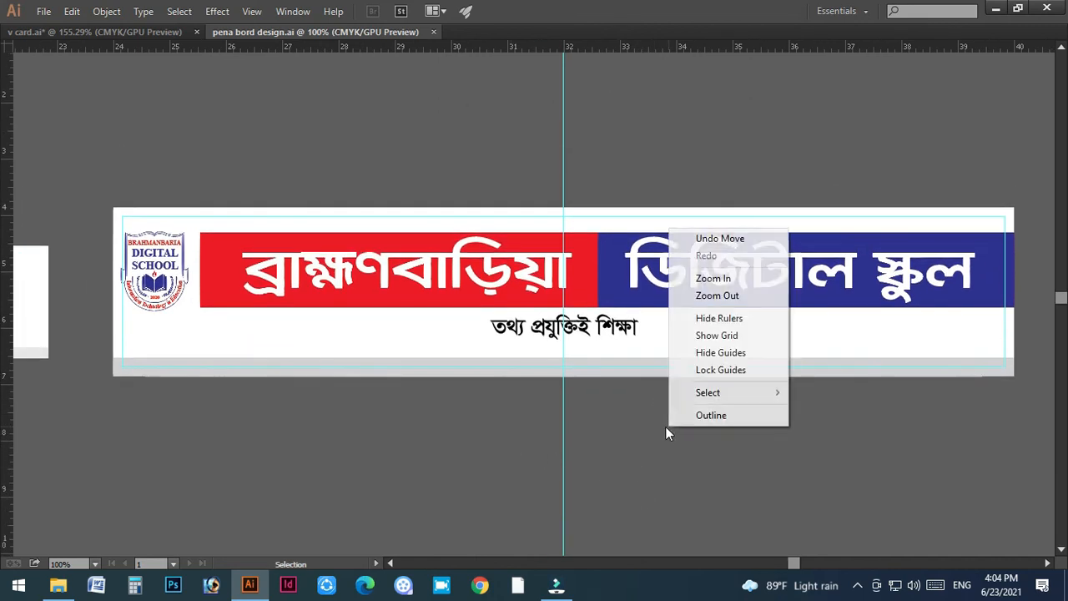
pyautogui.click(762, 352)
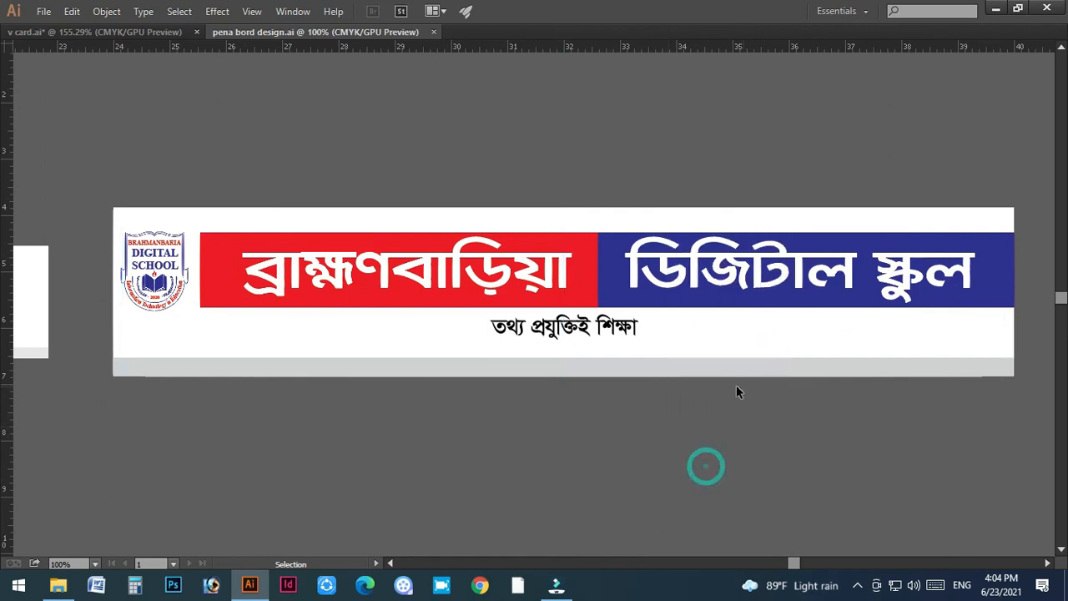
# Step: Examine the finished board design up close and as a whole, checking the banner, tagline, logo and grey strip
pyautogui.hotkey('ctrl', '-')
pyautogui.hotkey('ctrl', '-')
pyautogui.moveTo(556, 257); pyautogui.dragTo(772, 448)
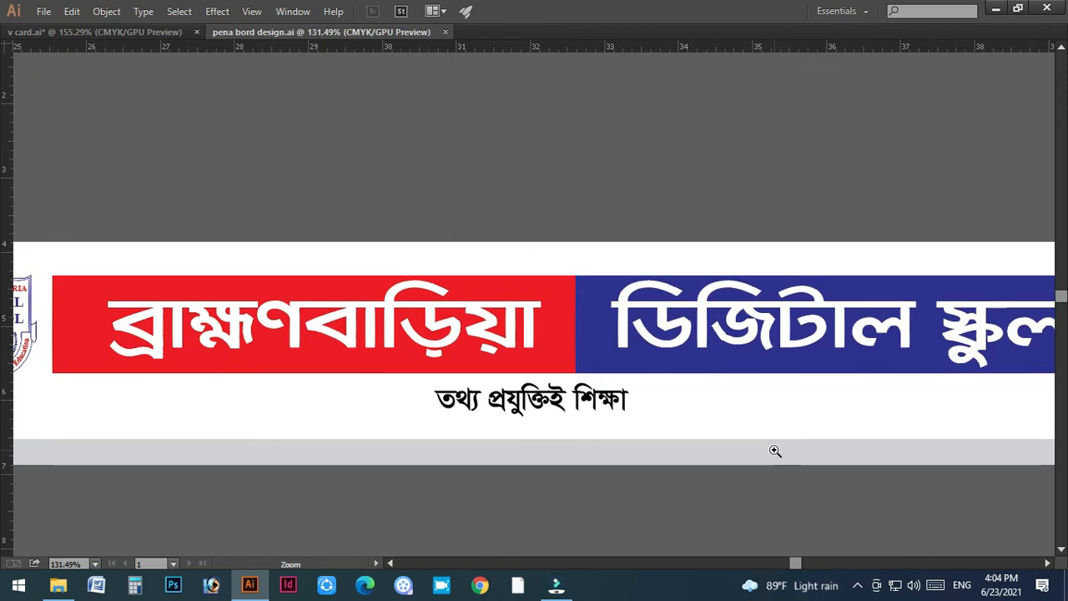
pyautogui.hotkey('ctrl', '-')
pyautogui.hotkey('ctrl', '-')
pyautogui.moveTo(841, 479); pyautogui.dragTo(717, 443)
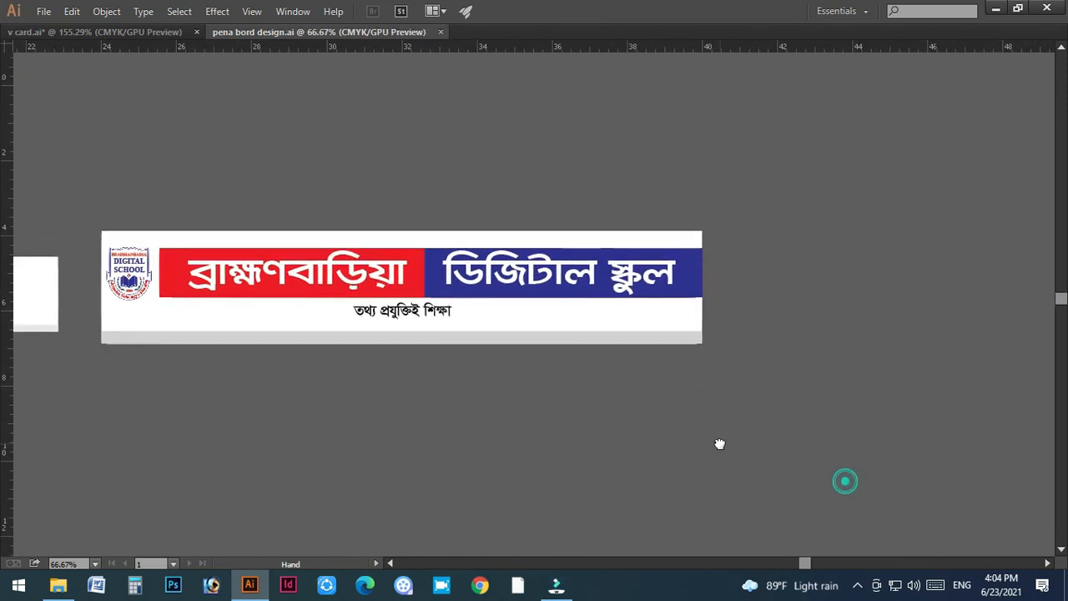
pyautogui.moveTo(505, 425); pyautogui.dragTo(641, 429)
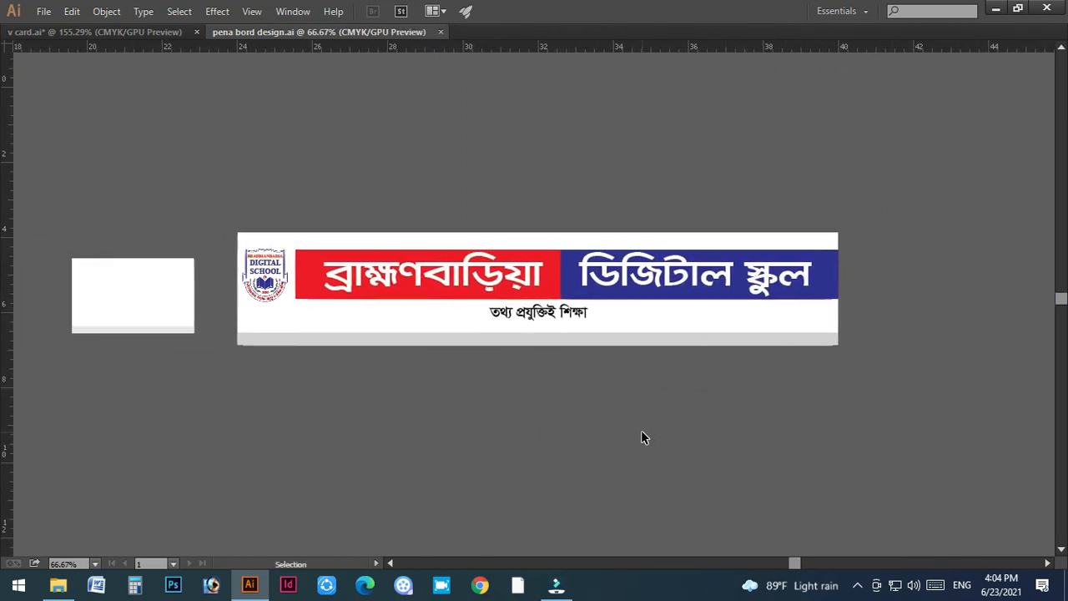
pyautogui.moveTo(453, 326); pyautogui.dragTo(506, 371)
pyautogui.moveTo(656, 468); pyautogui.dragTo(574, 480)
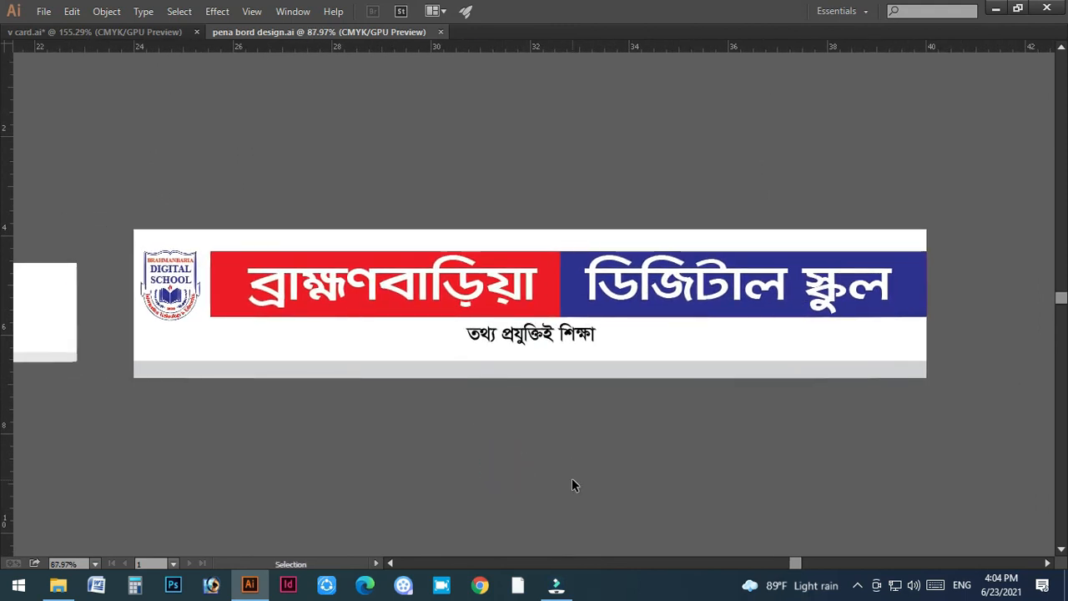
pyautogui.press('a')
pyautogui.scroll(-2, 576, 466)
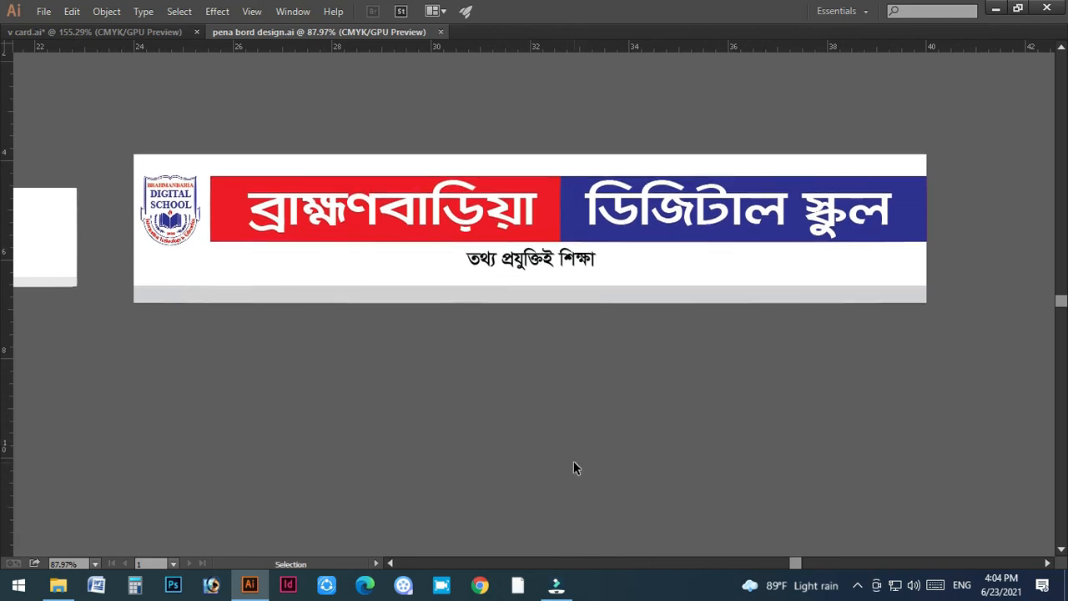
pyautogui.click(857, 584)
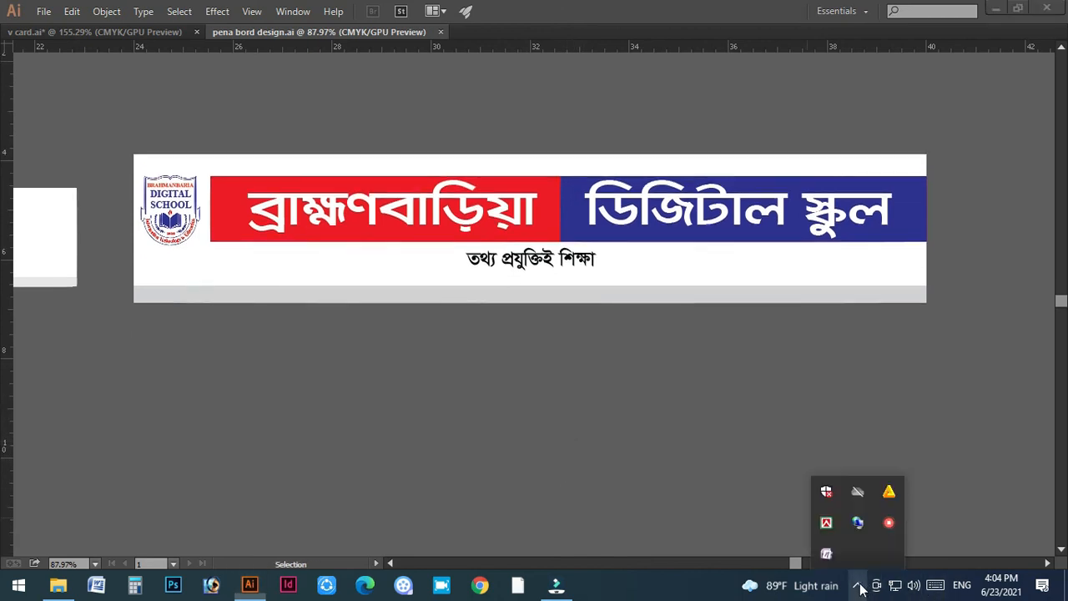
pyautogui.rightClick(889, 523)
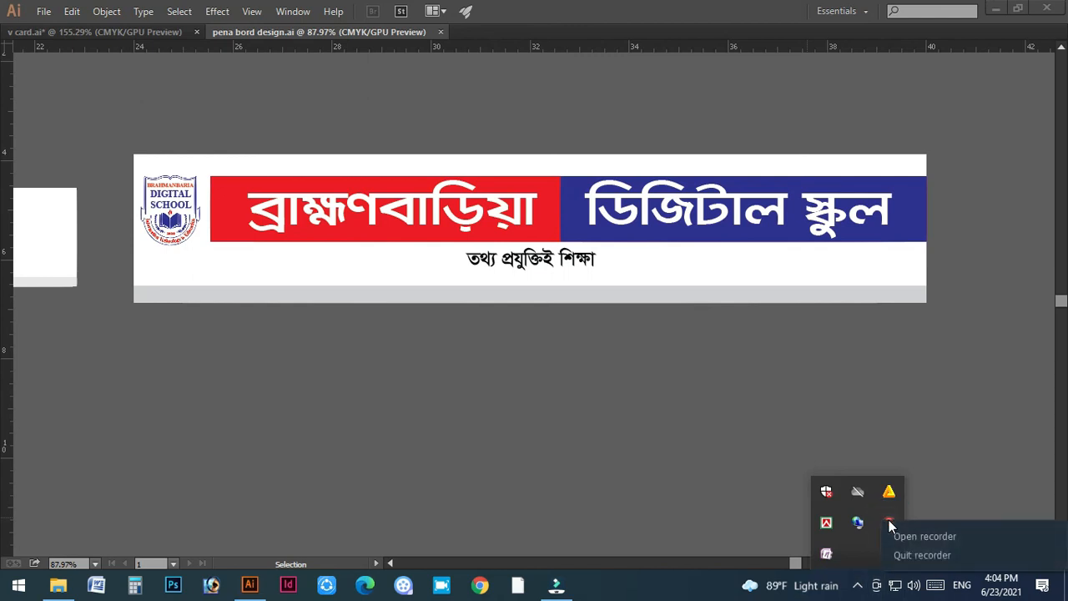
pyautogui.click(716, 442)
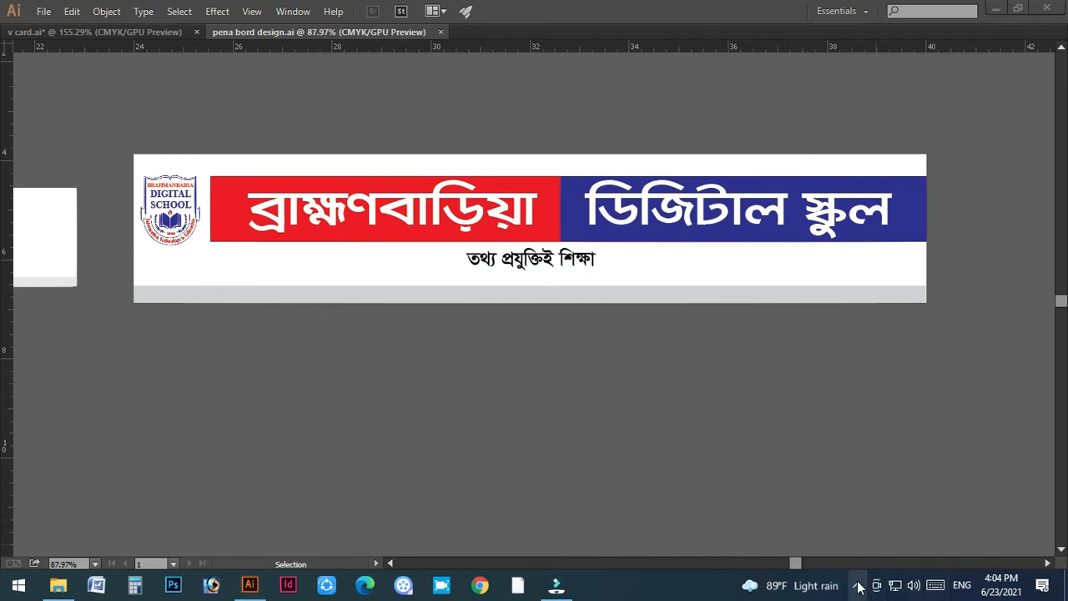